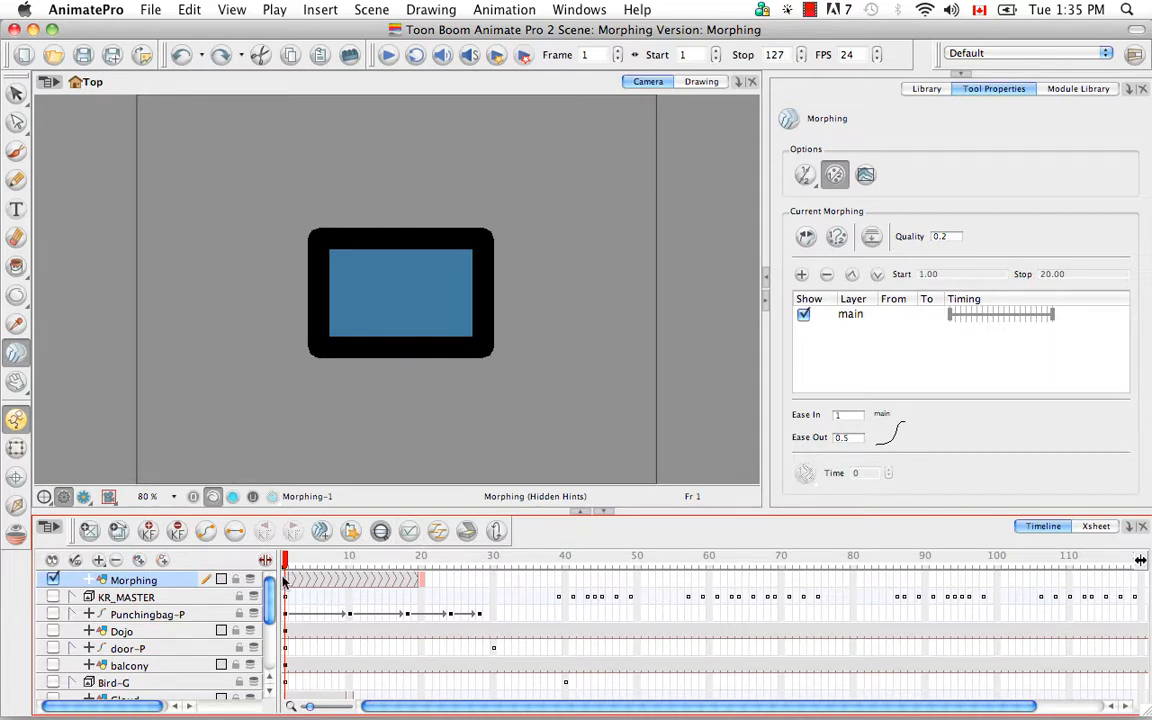
Step: Shorten the Morphing layer's morph sequence to 10 frames and move it to frames 30 to 39
left_click(422, 580)
left_click_drag(422, 583, 352, 580)
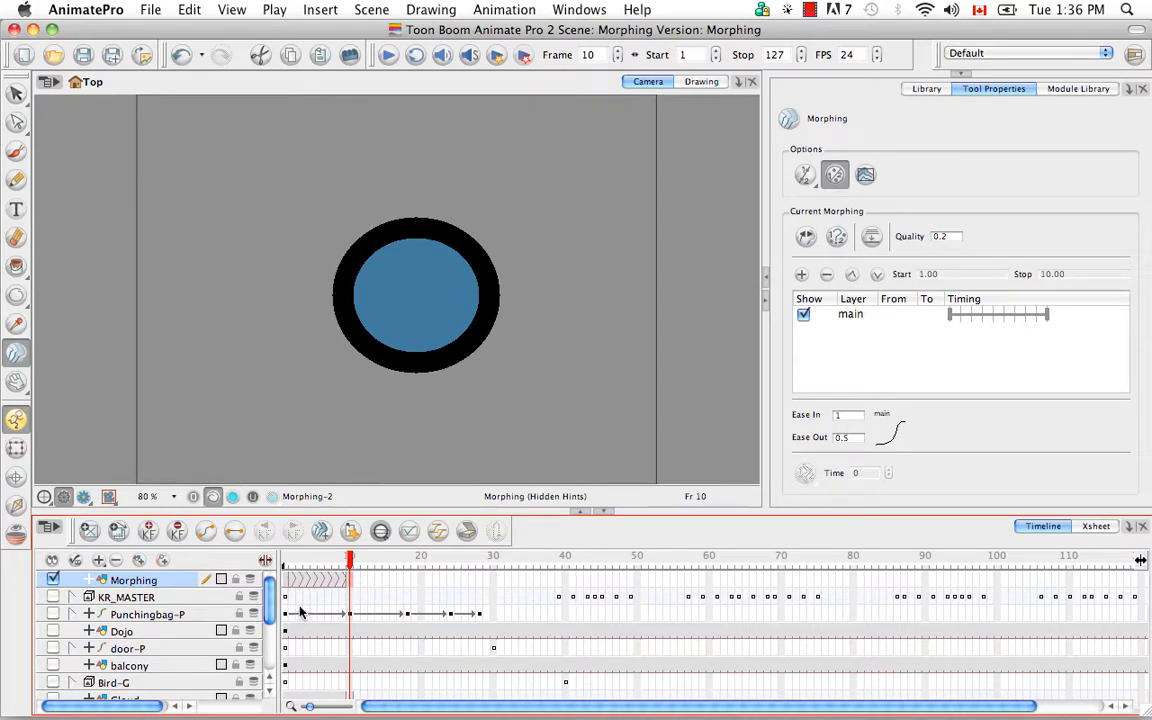
left_click(285, 581)
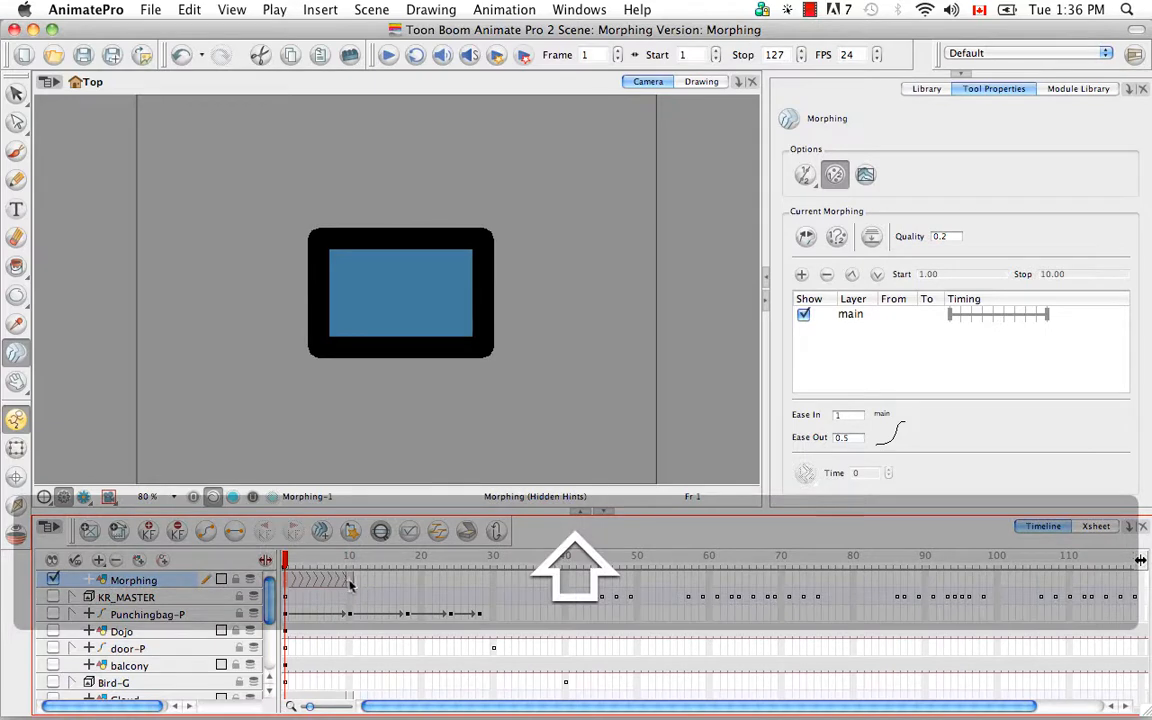
left_click_drag(285, 581, 561, 580)
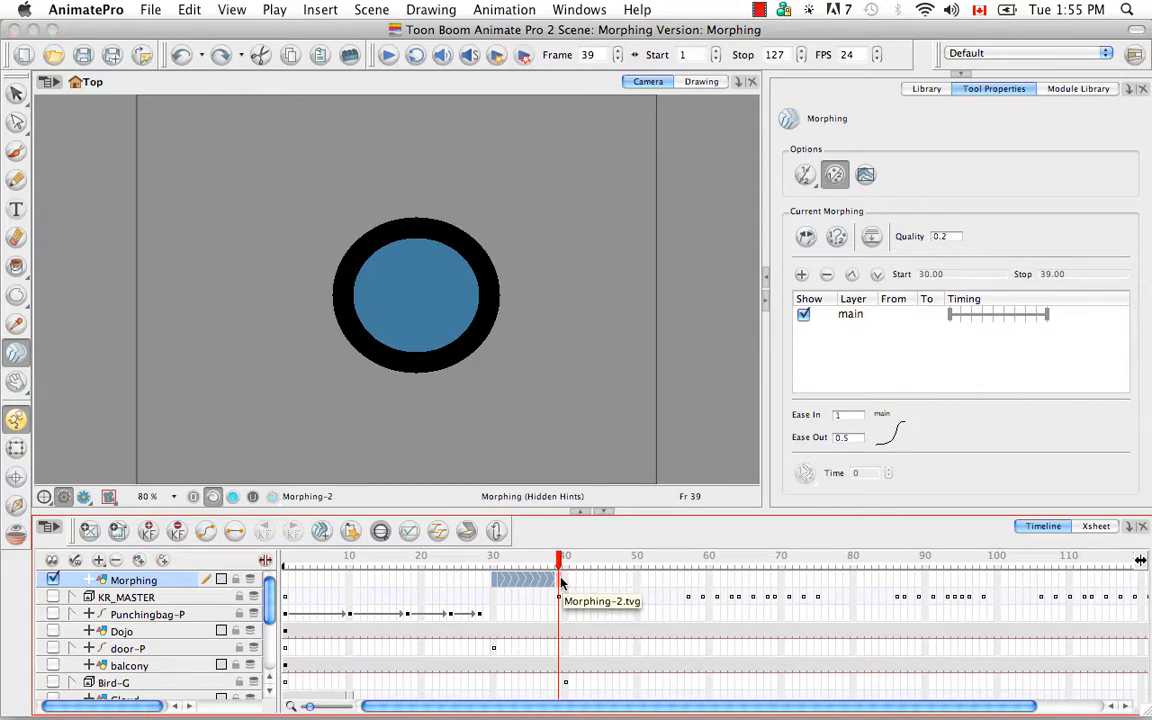
Step: Copy the morph sequence's cells from frames 30 to 39 and paste them at frame 60 on the Morphing layer
right_click(534, 580)
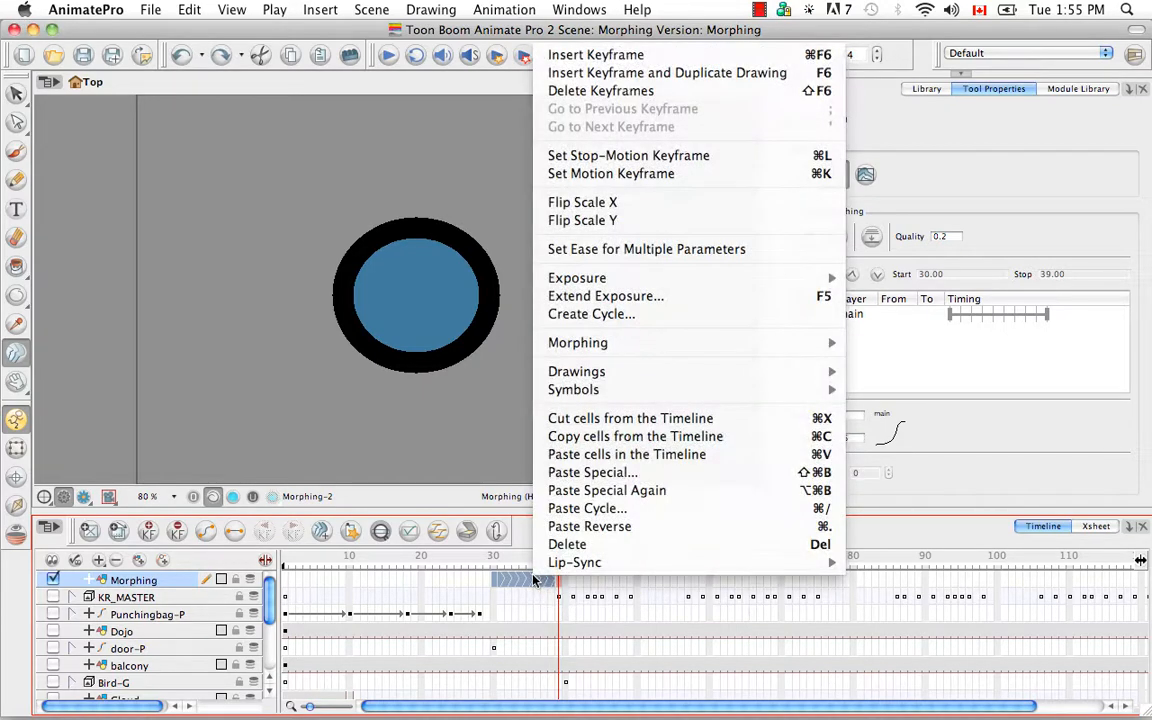
left_click(548, 437)
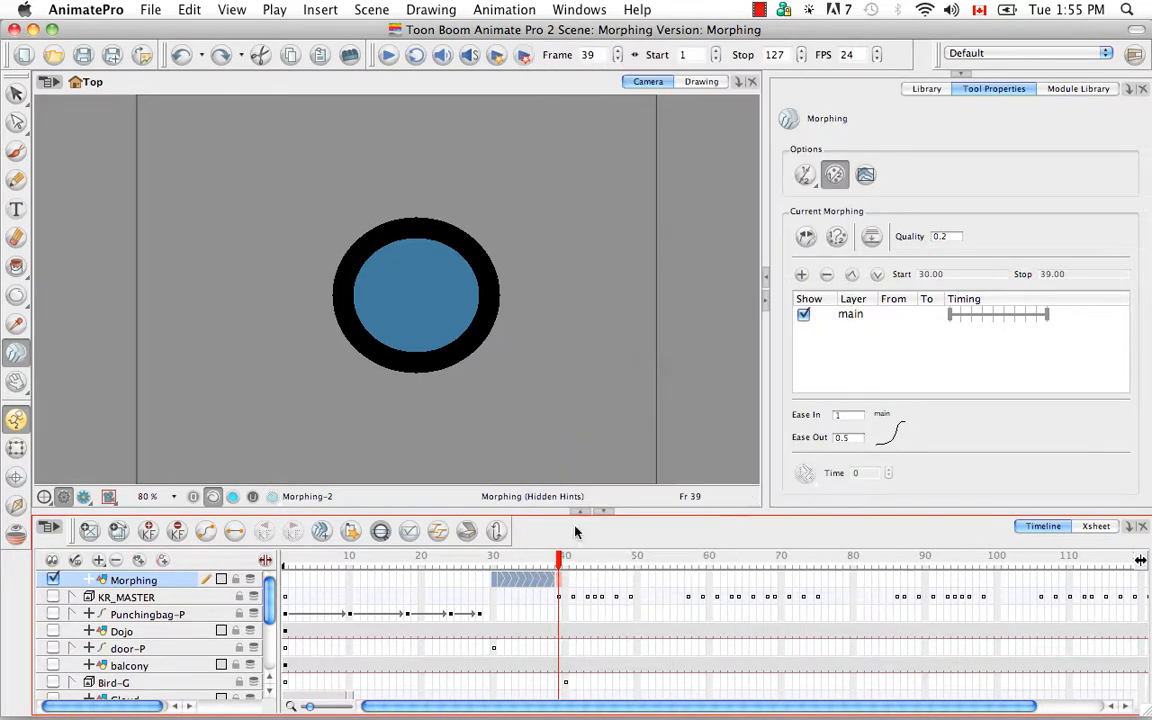
left_click(710, 582)
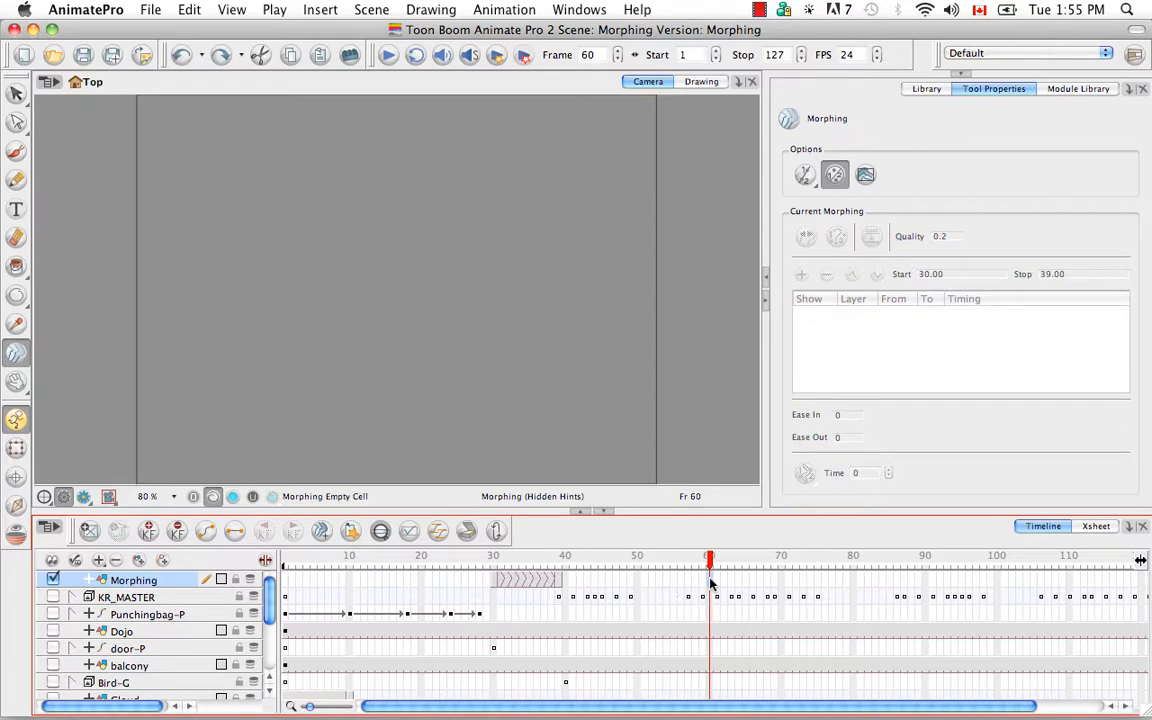
right_click(710, 582)
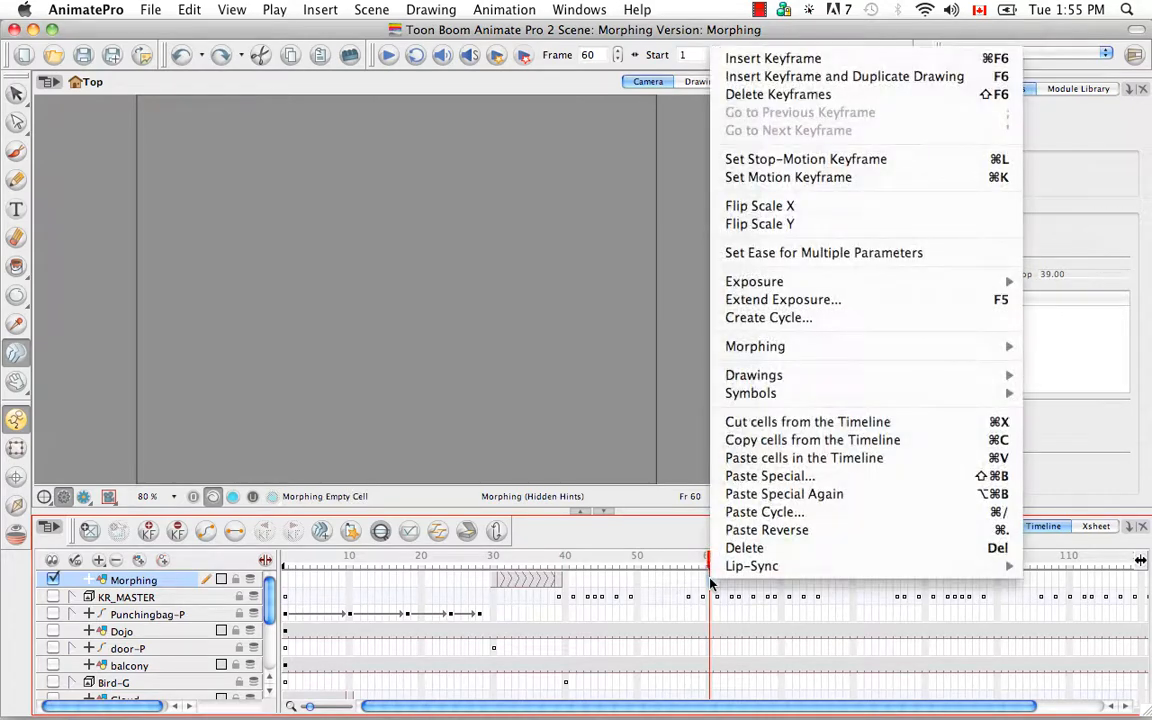
left_click(727, 460)
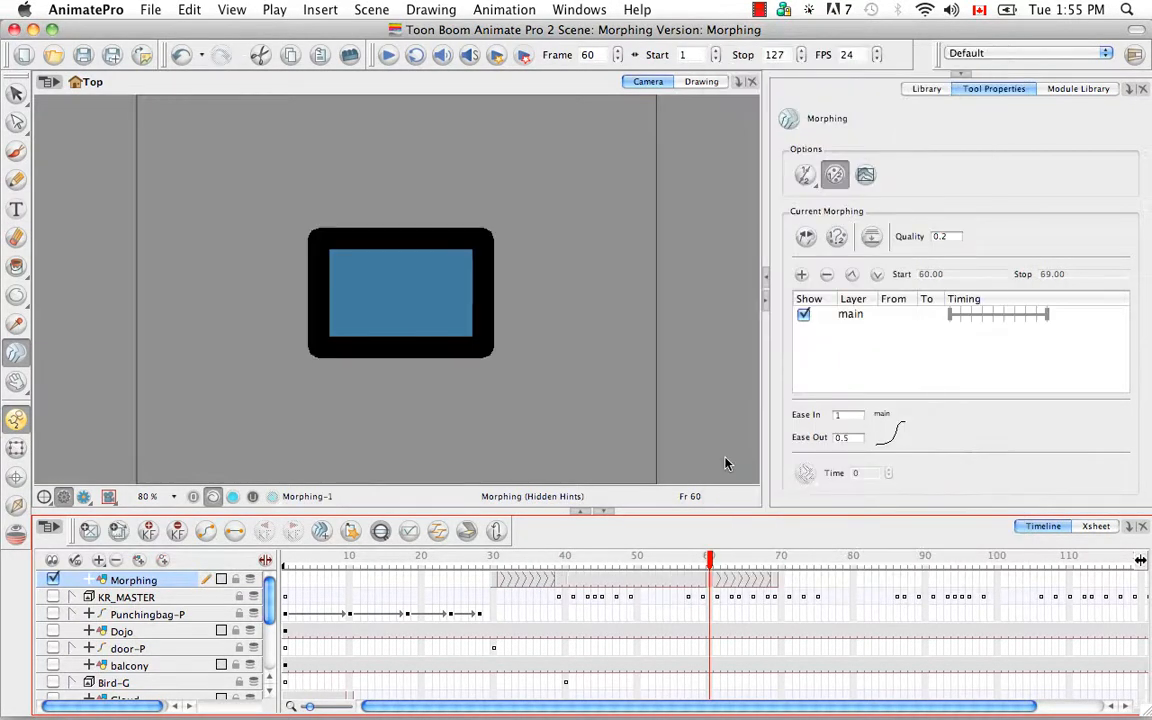
Step: Delete the drawing exposure between the two morph sequences, from frame 40 to frame 59
left_click(565, 587)
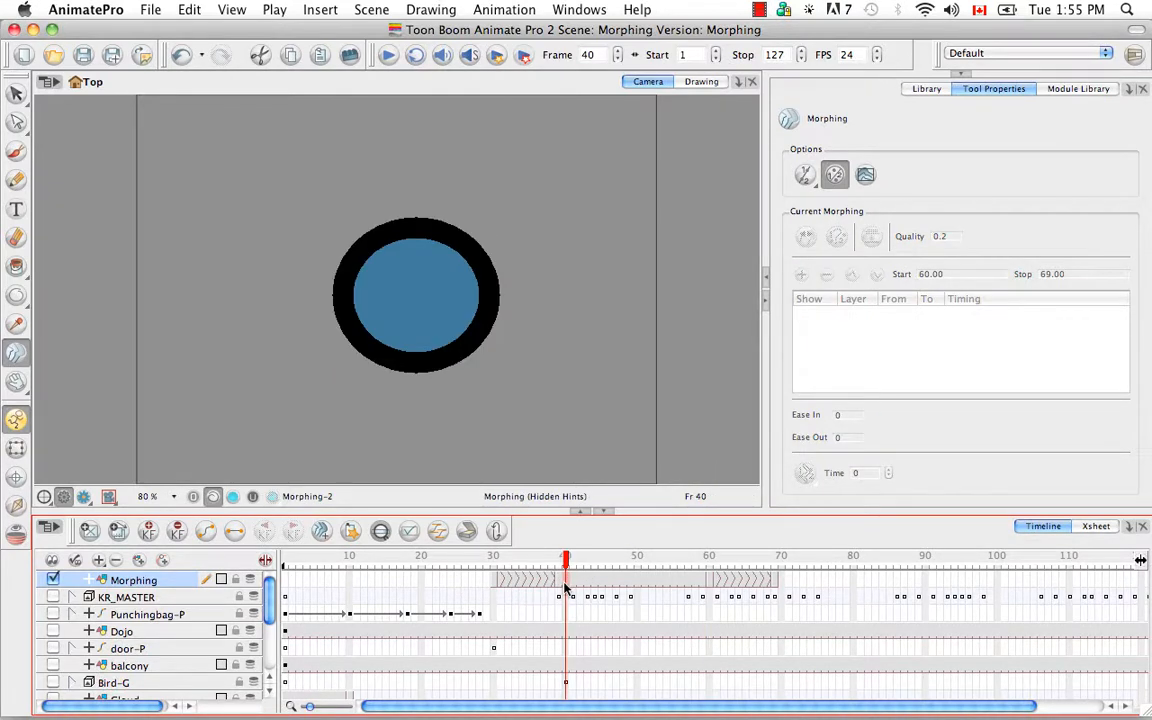
left_click(705, 587, "shift")
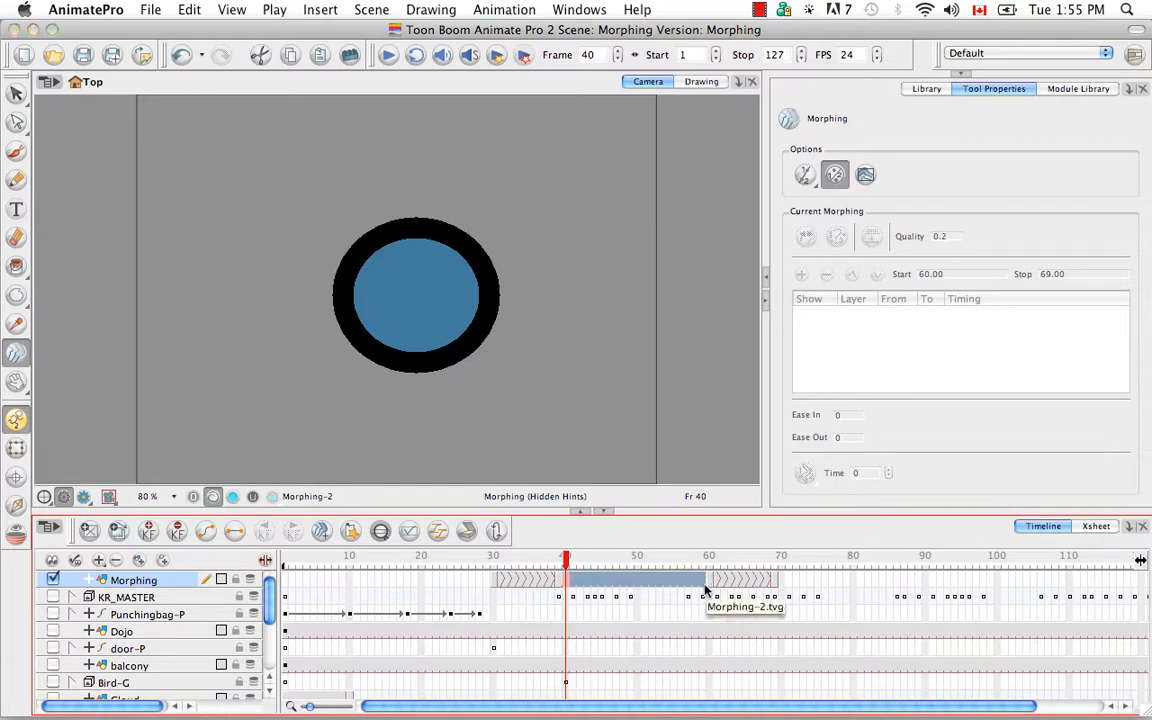
key("Delete")
left_click(703, 585)
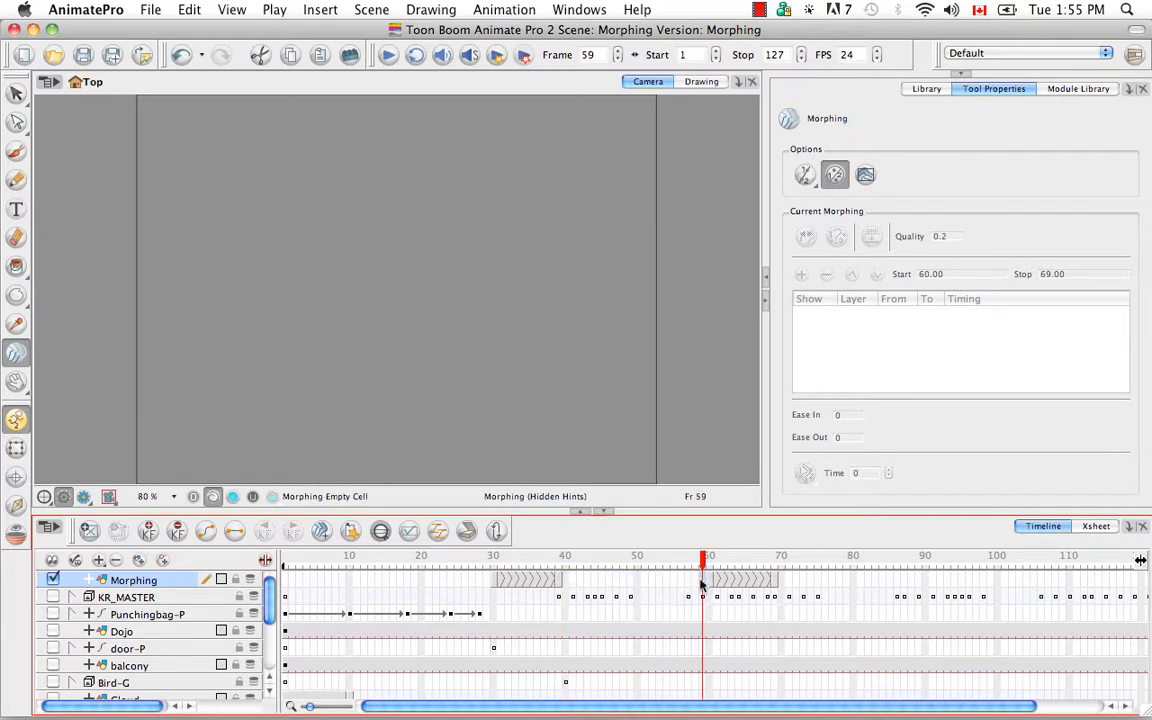
Step: Set the Ease In of the morph sequence starting at frame 30 to 0.5
left_click(495, 566)
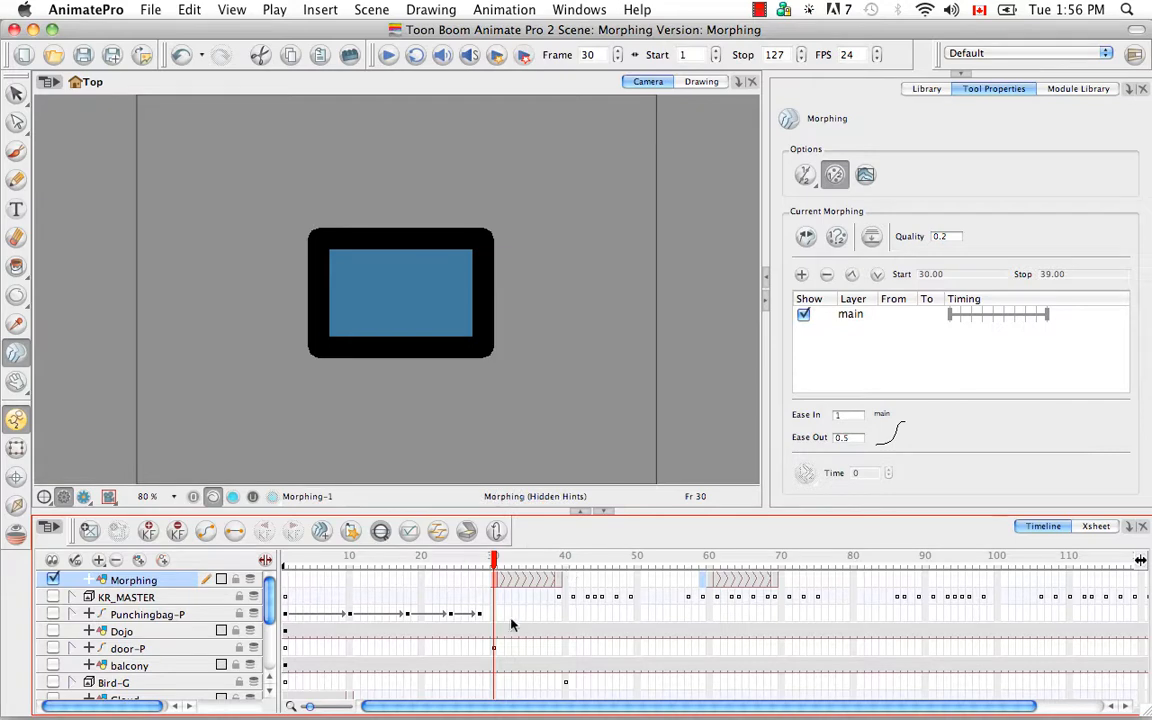
left_click(850, 414)
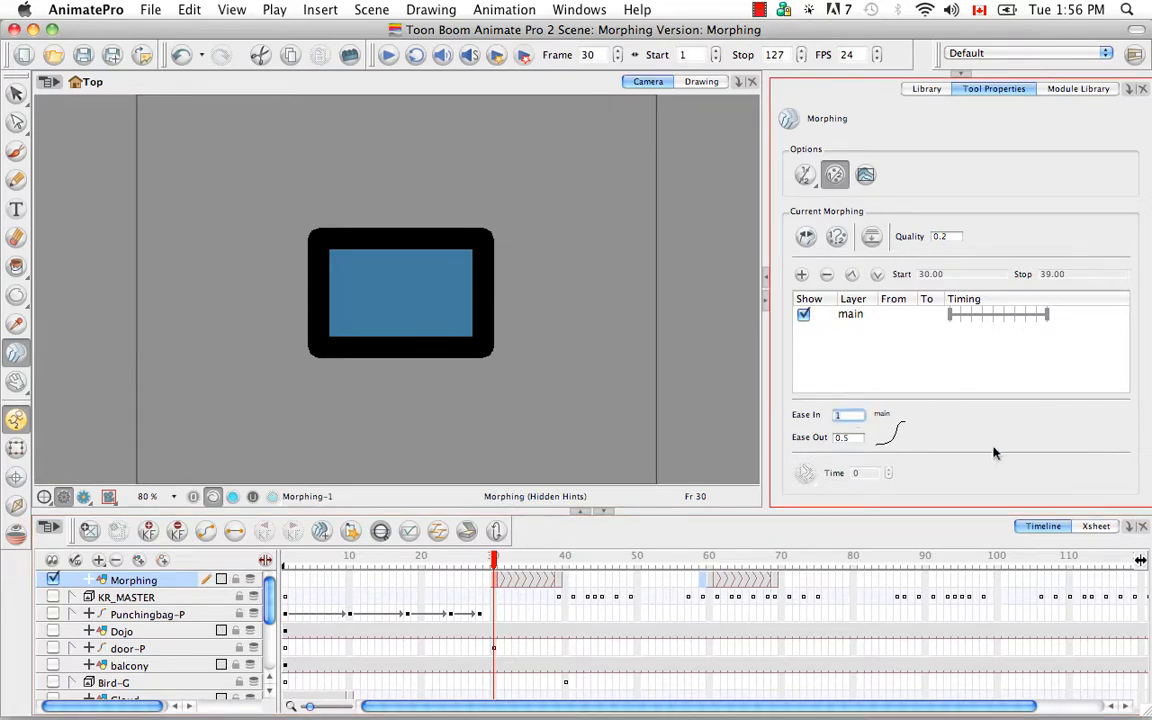
type("0.5")
key("Return")
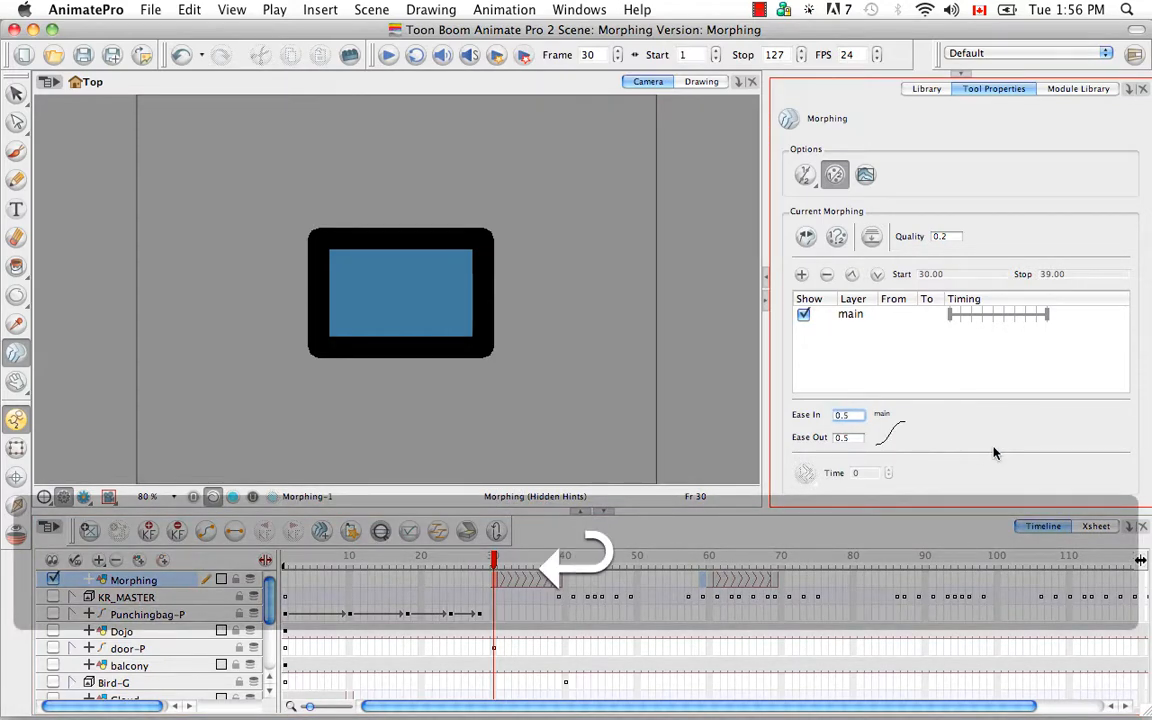
Step: Set the Ease In of the morph sequence starting at frame 60 to 0.5
left_click_drag(496, 557, 746, 545)
left_click(733, 580)
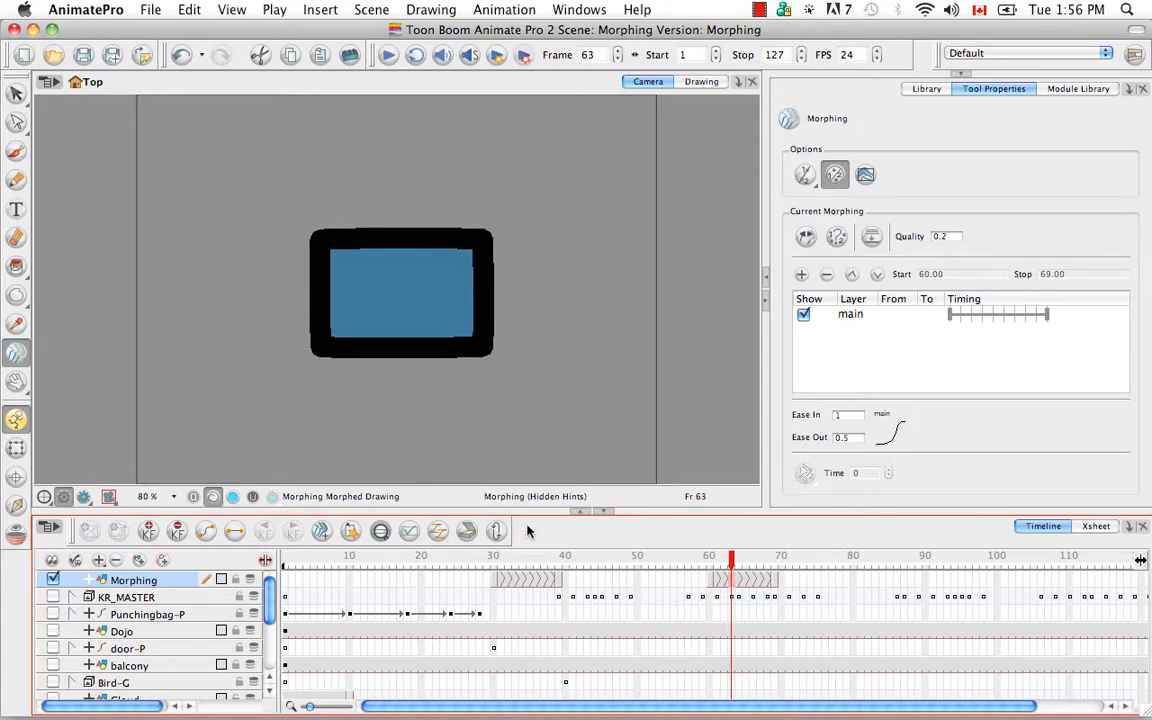
left_click(845, 414)
type("0.5")
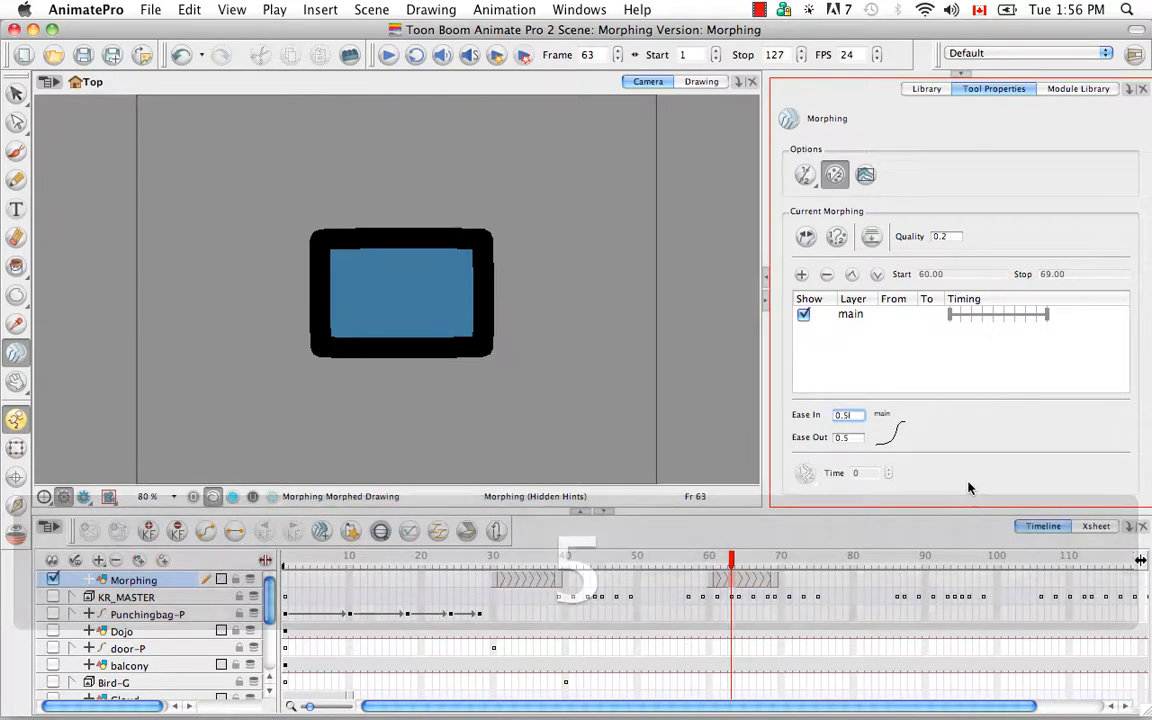
left_click(968, 488)
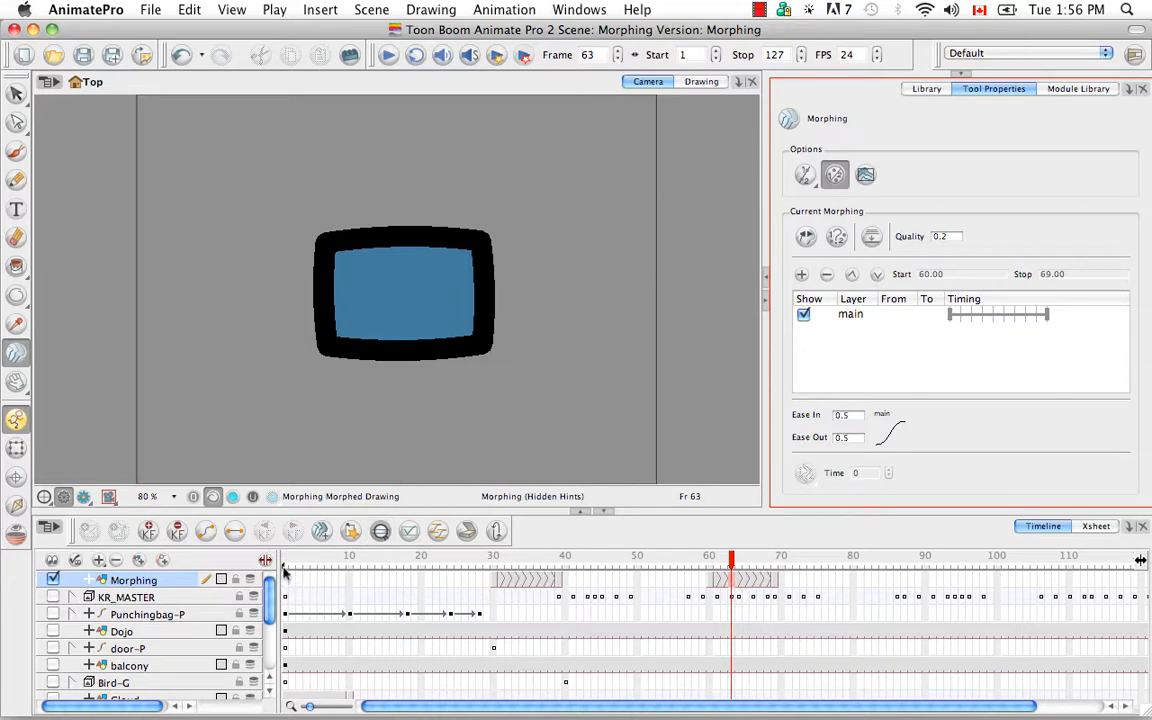
Step: Limit the playback range to frames 30 through 69 and play it from frame 30
left_click_drag(284, 568, 490, 563)
left_click_drag(514, 705, 797, 712)
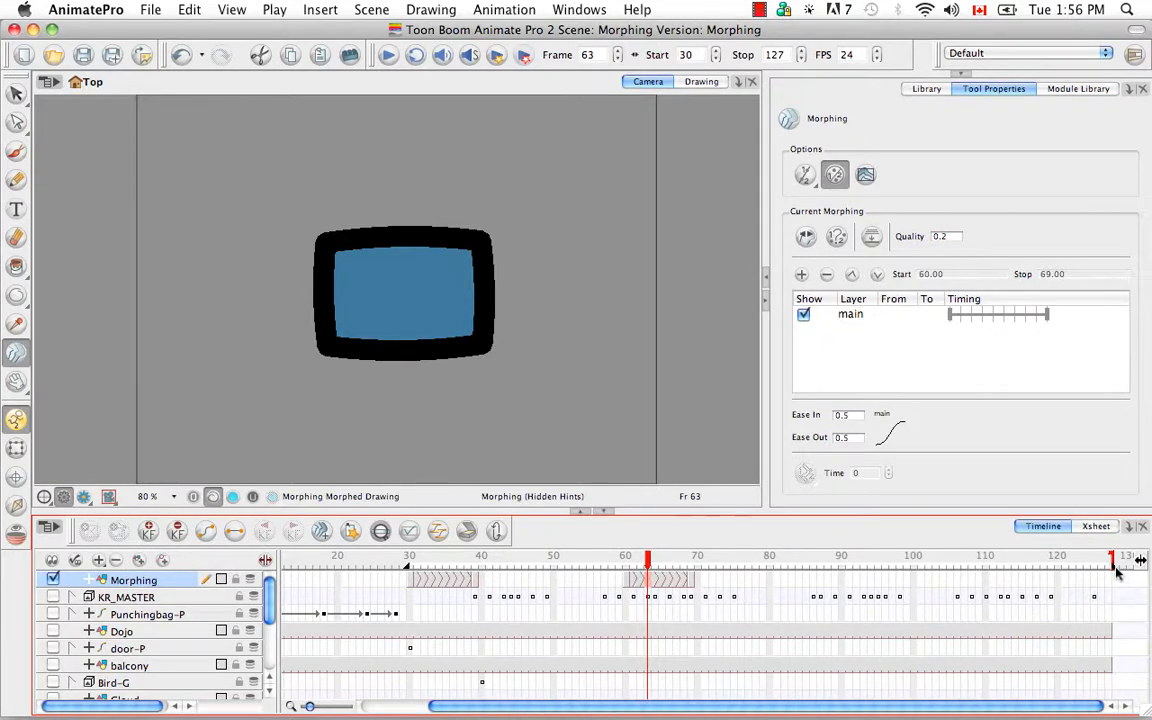
left_click_drag(1113, 562, 985, 566)
left_click_drag(852, 582, 697, 582)
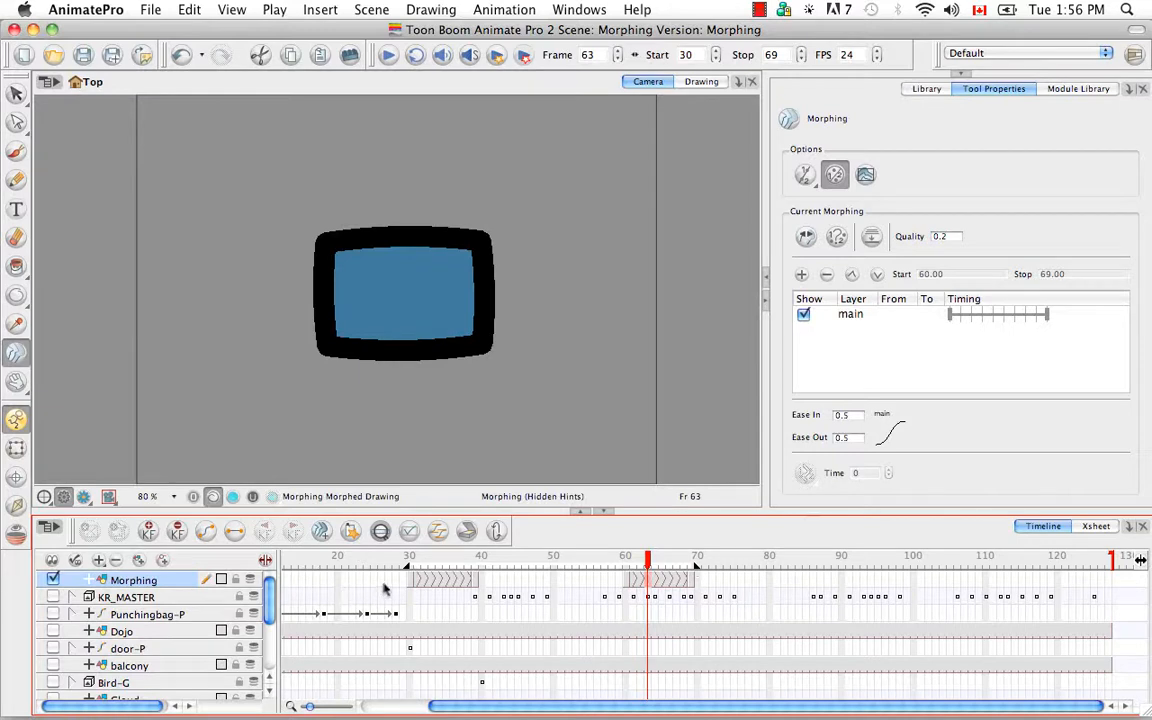
mouse_move(657, 563)
left_mouse_down()
mouse_move(381, 558)
mouse_move(409, 560)
left_mouse_up()
left_click(389, 56)
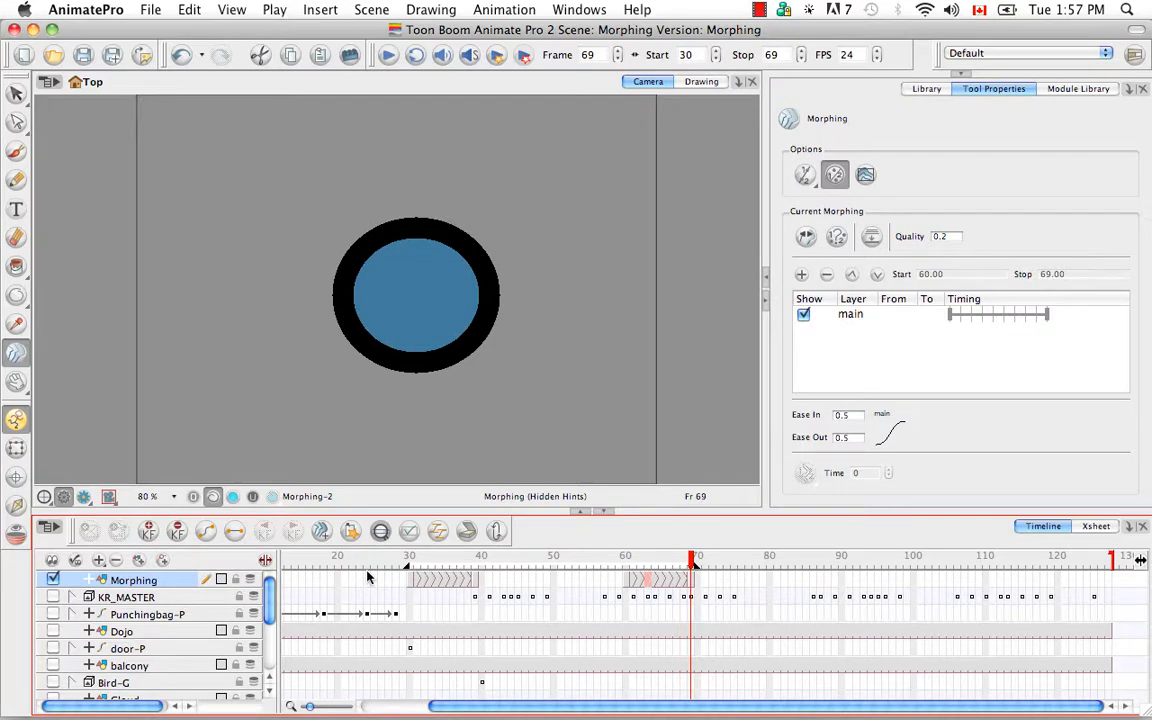
Step: Create a Morphing Velocity function in the Morphing layer's drawing properties and open it in the Bezier Editor
left_click(181, 583)
double_click(181, 583)
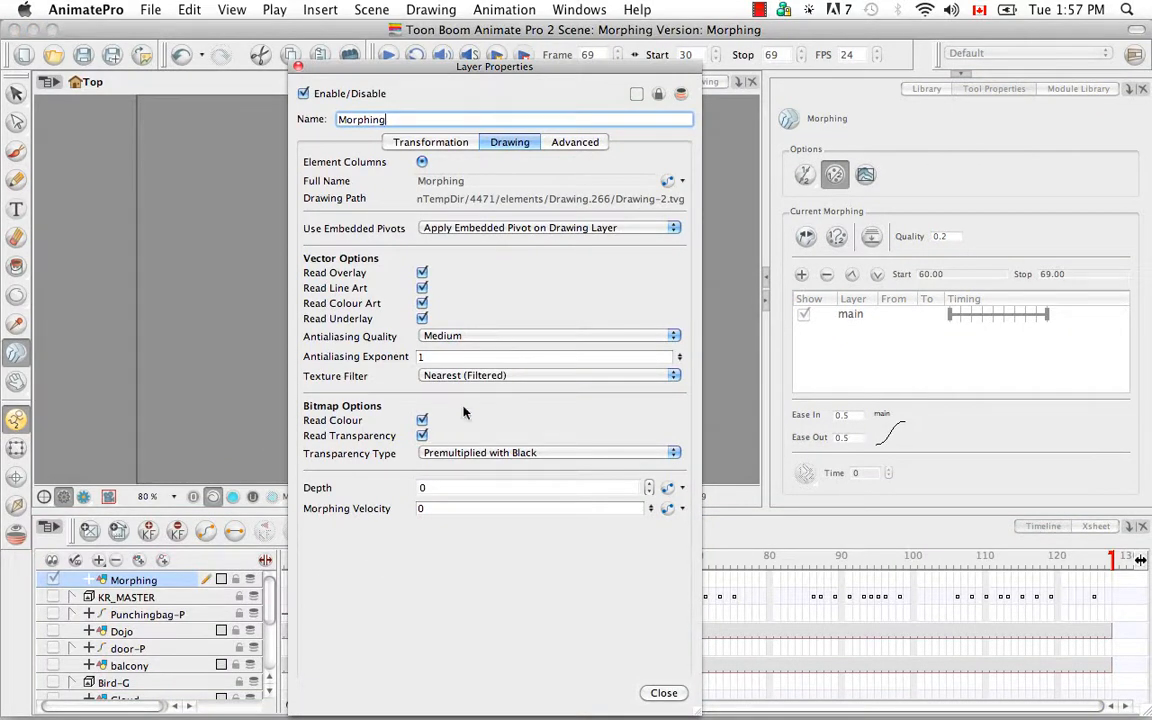
left_click(574, 142)
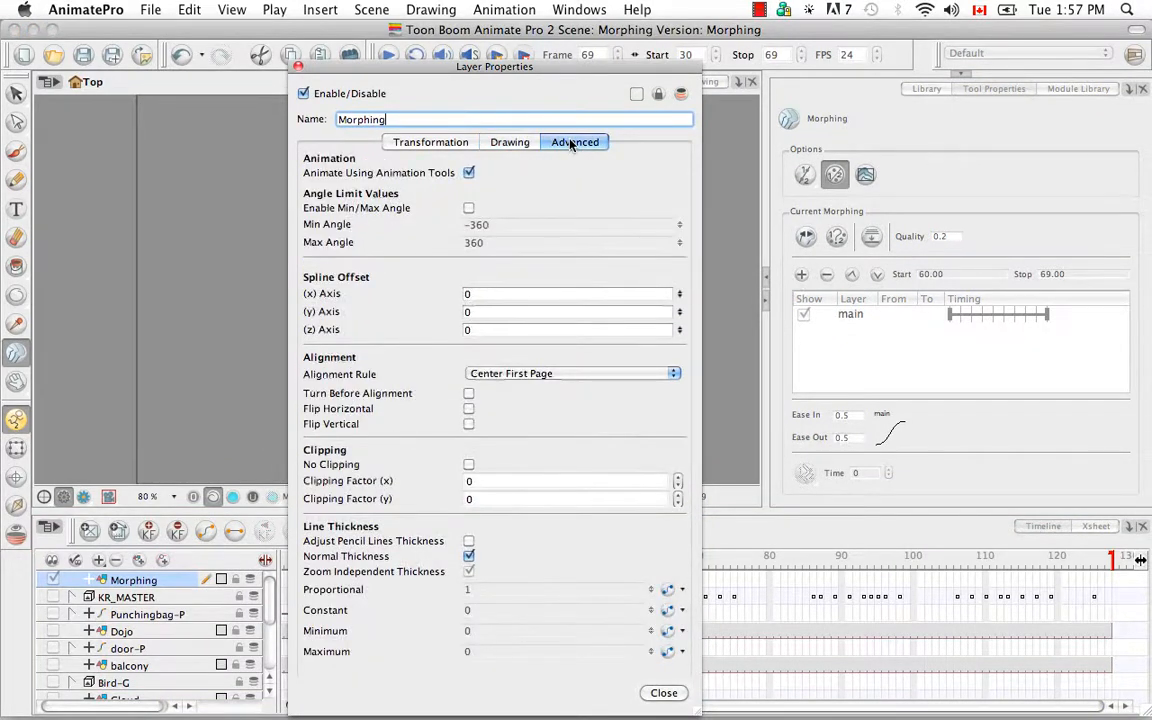
left_click(518, 146)
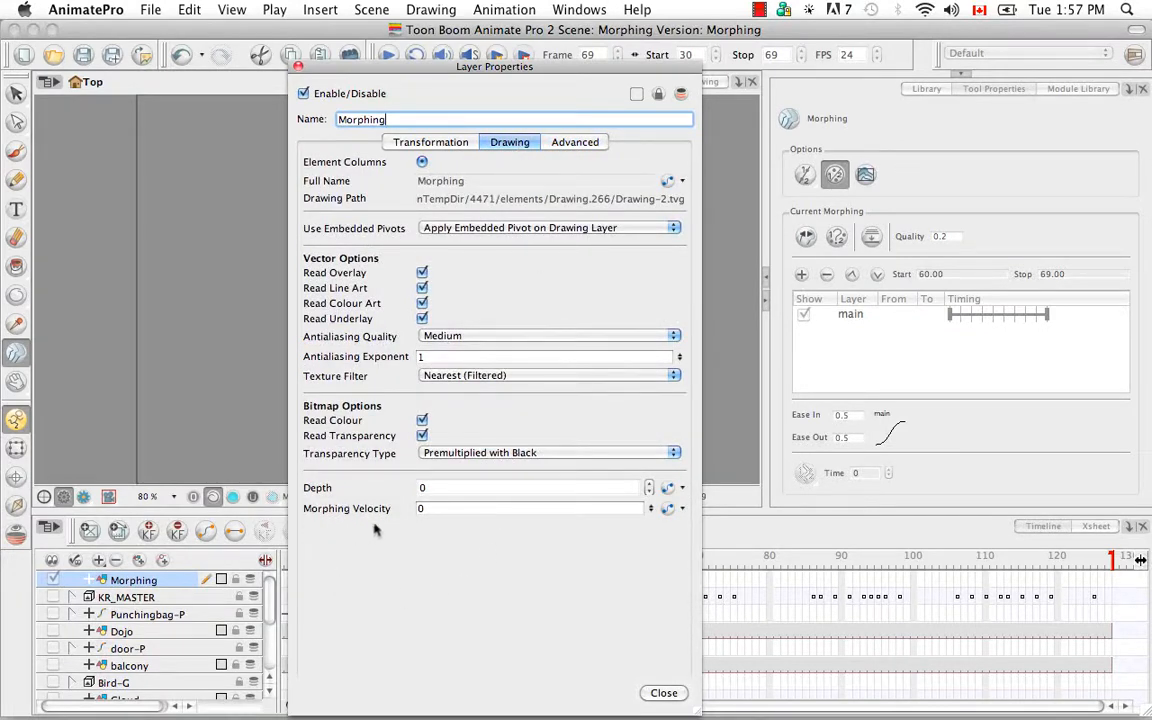
left_click(668, 510)
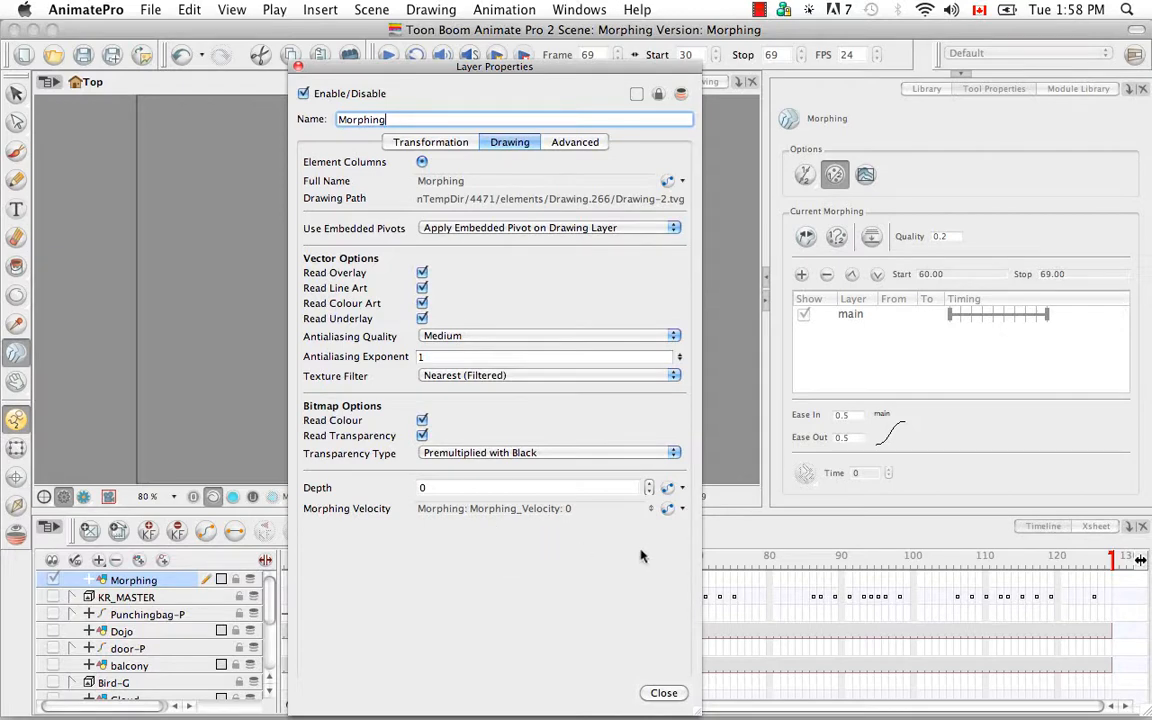
left_click(665, 510)
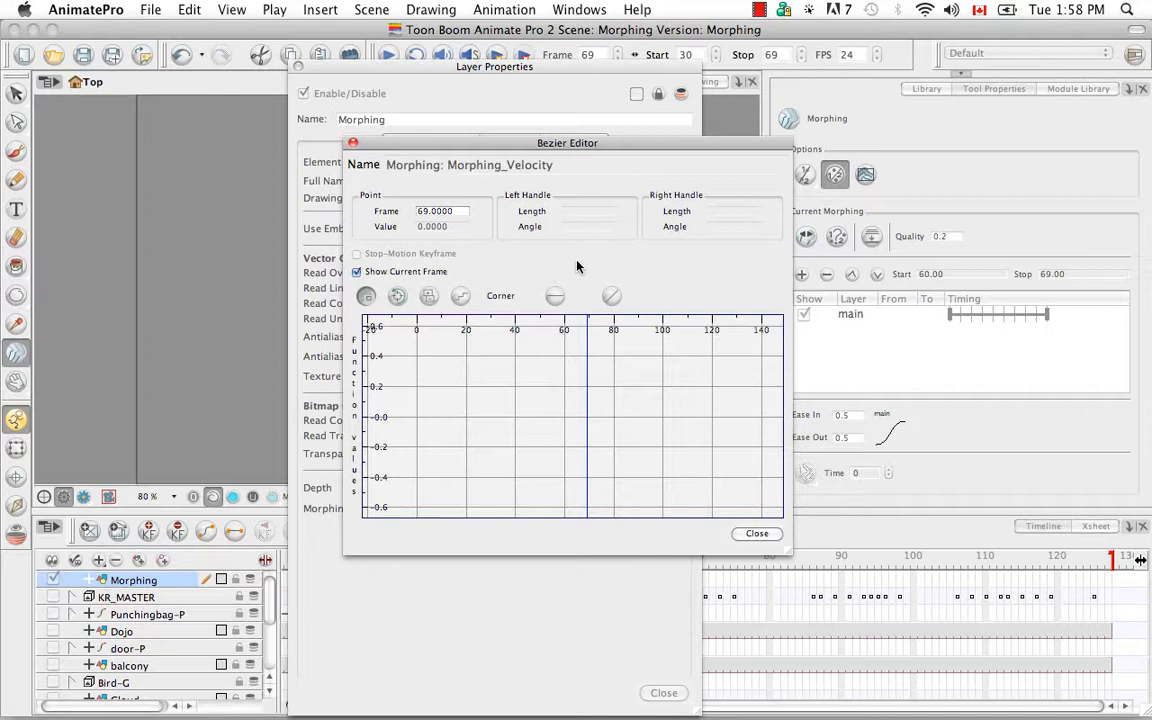
Step: Add keyframes at frames 30, 40, 60 and 70 to the Morphing Velocity curve and fit the graph to them
left_click(490, 326)
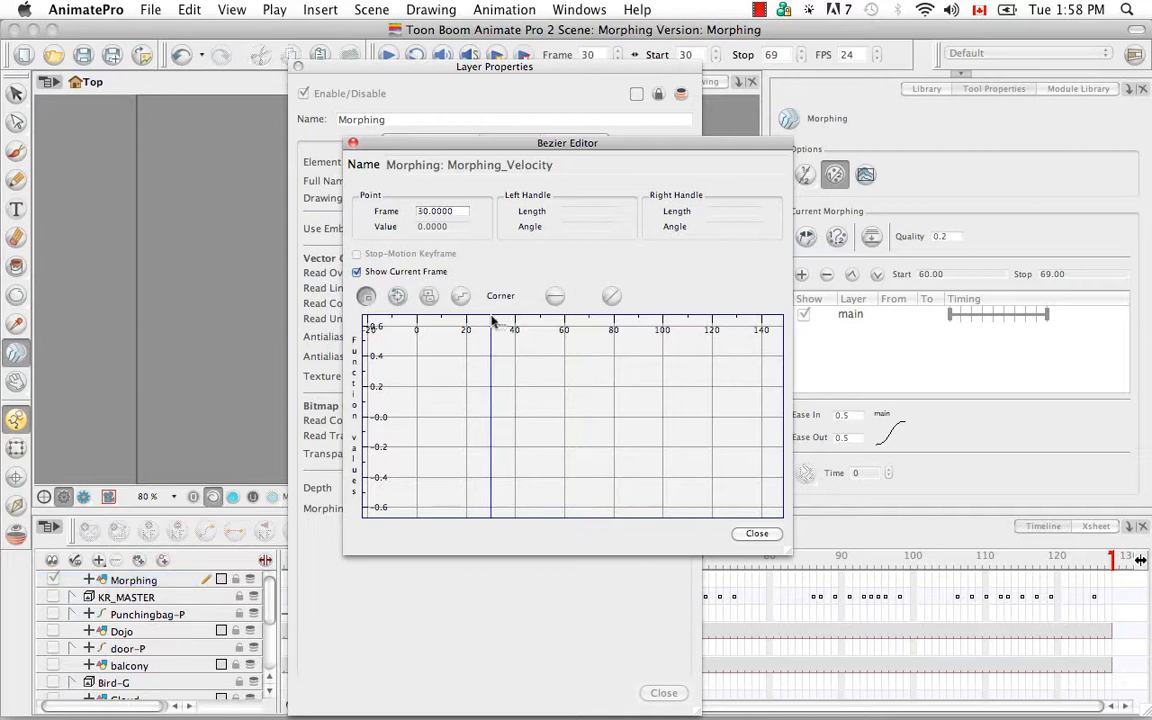
left_click(431, 297)
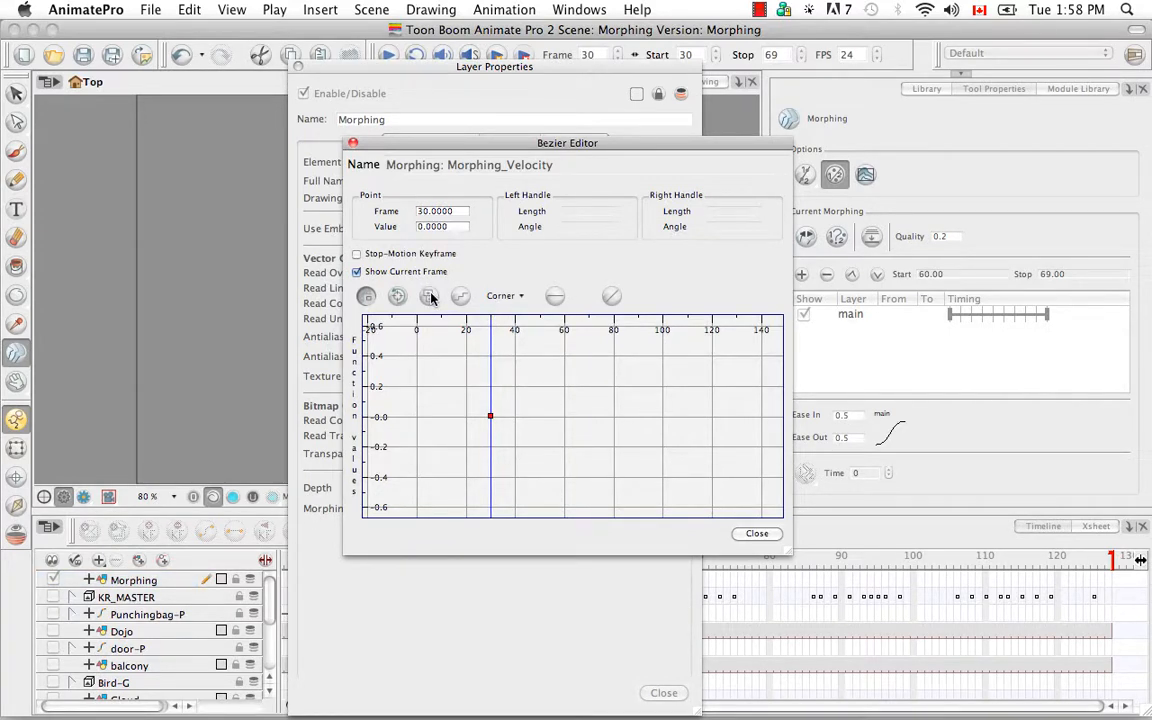
left_click(516, 322)
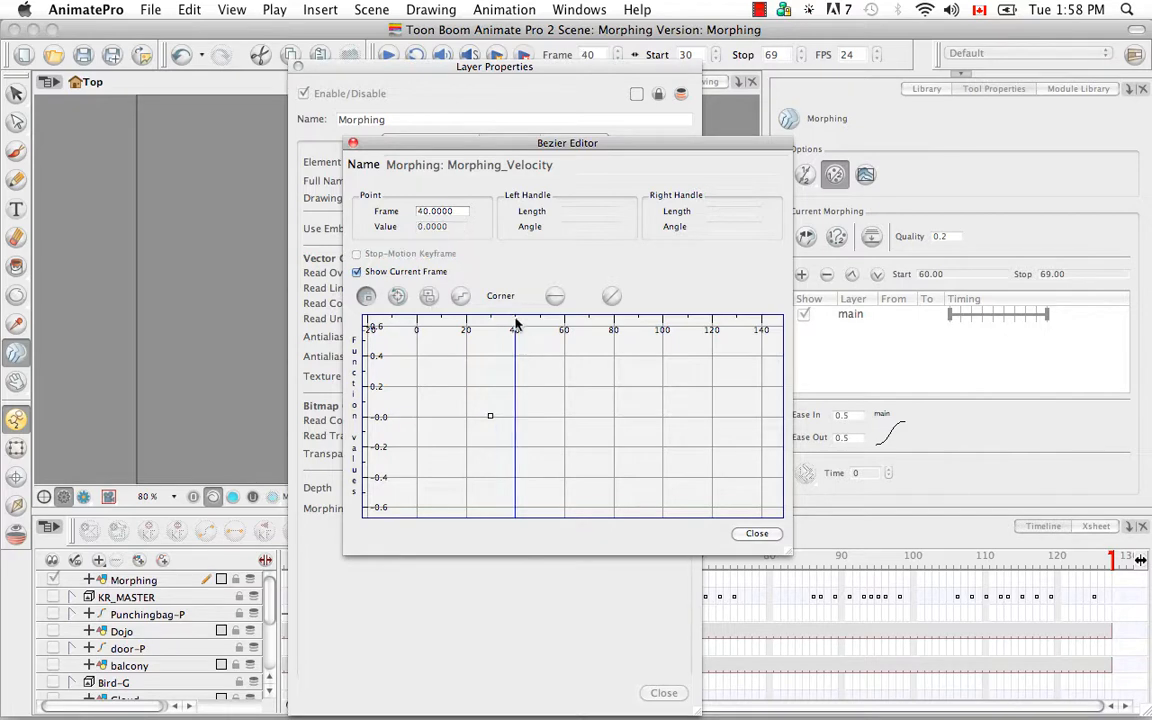
left_click(428, 297)
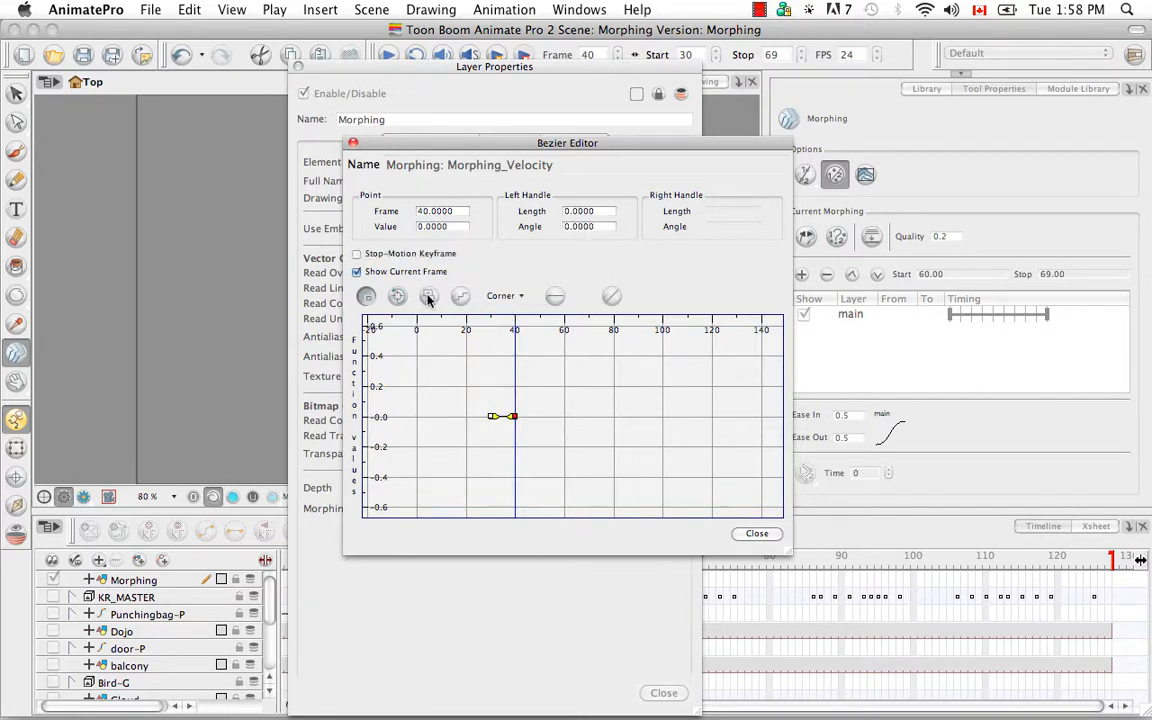
left_click(566, 403)
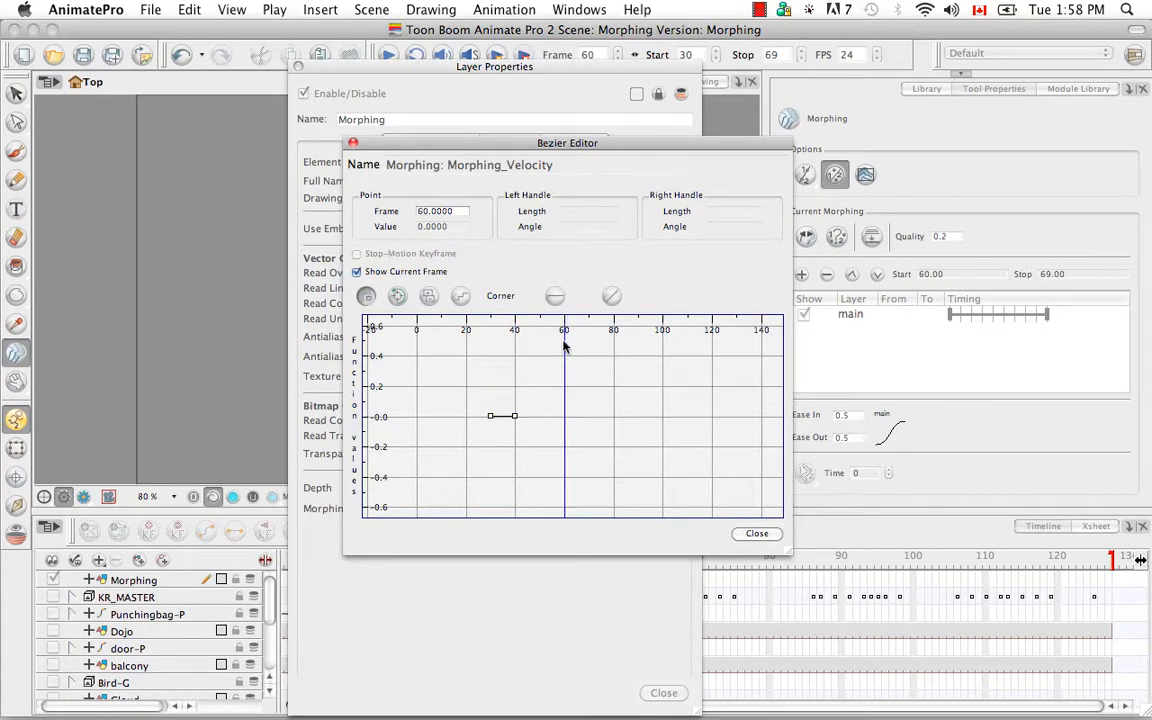
left_click(429, 296)
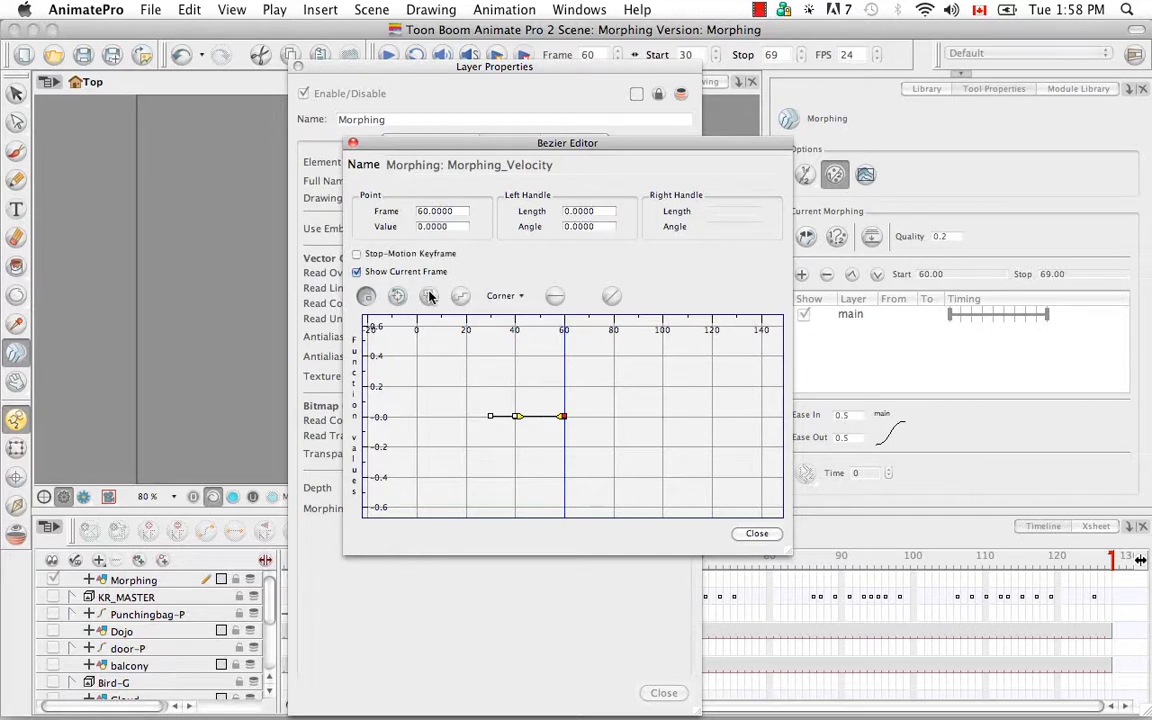
left_click(594, 422)
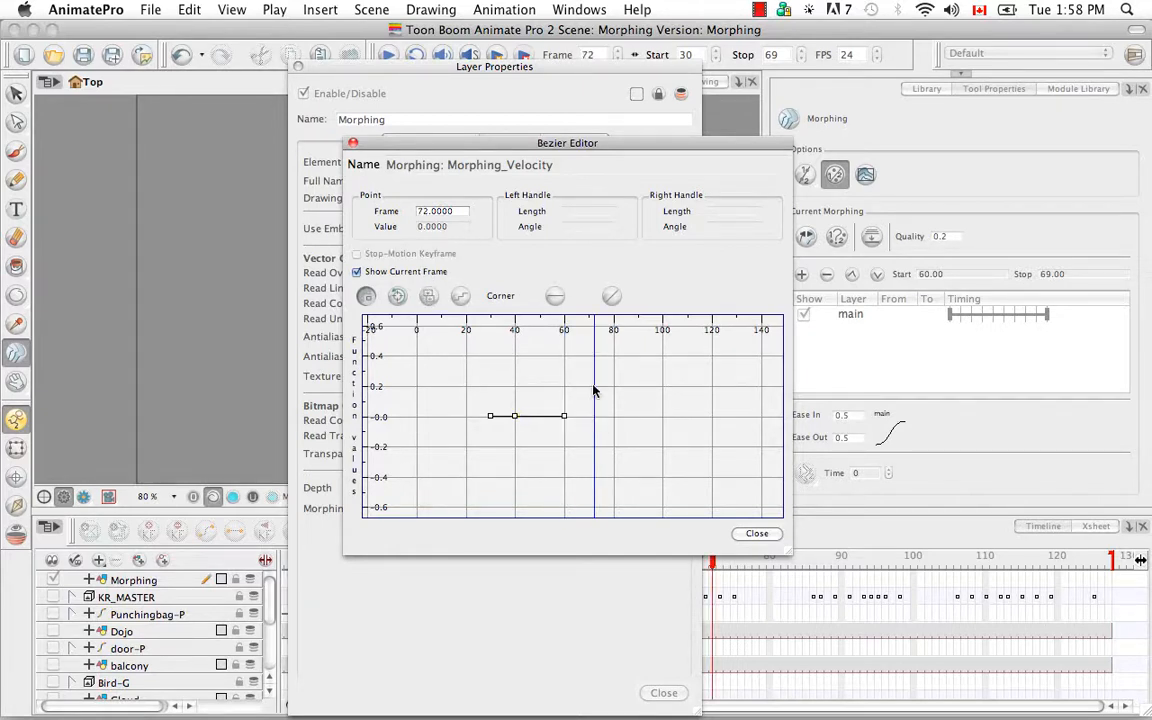
left_click(588, 323)
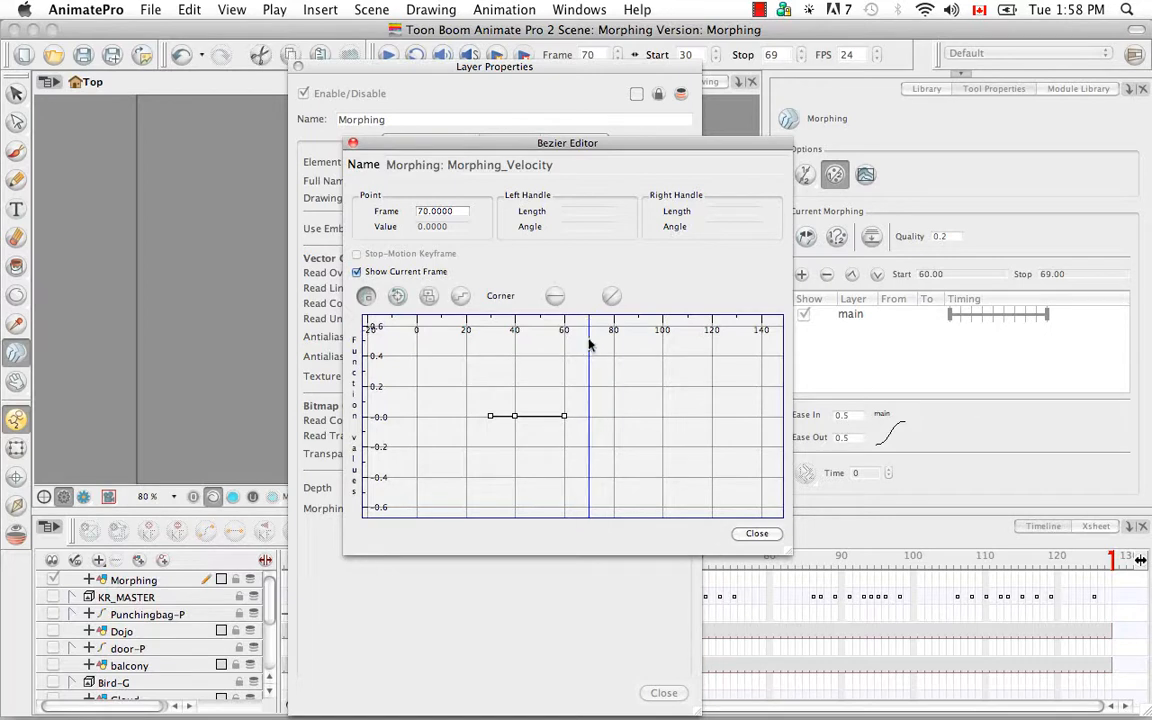
left_click(429, 297)
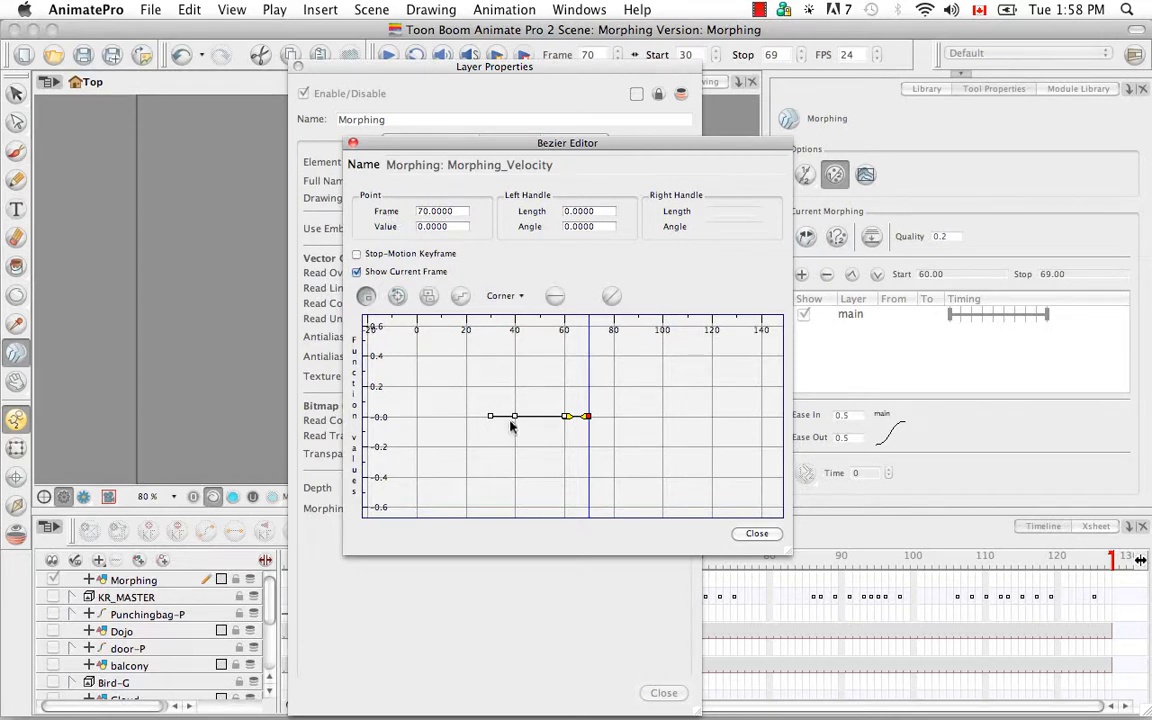
left_click(399, 297)
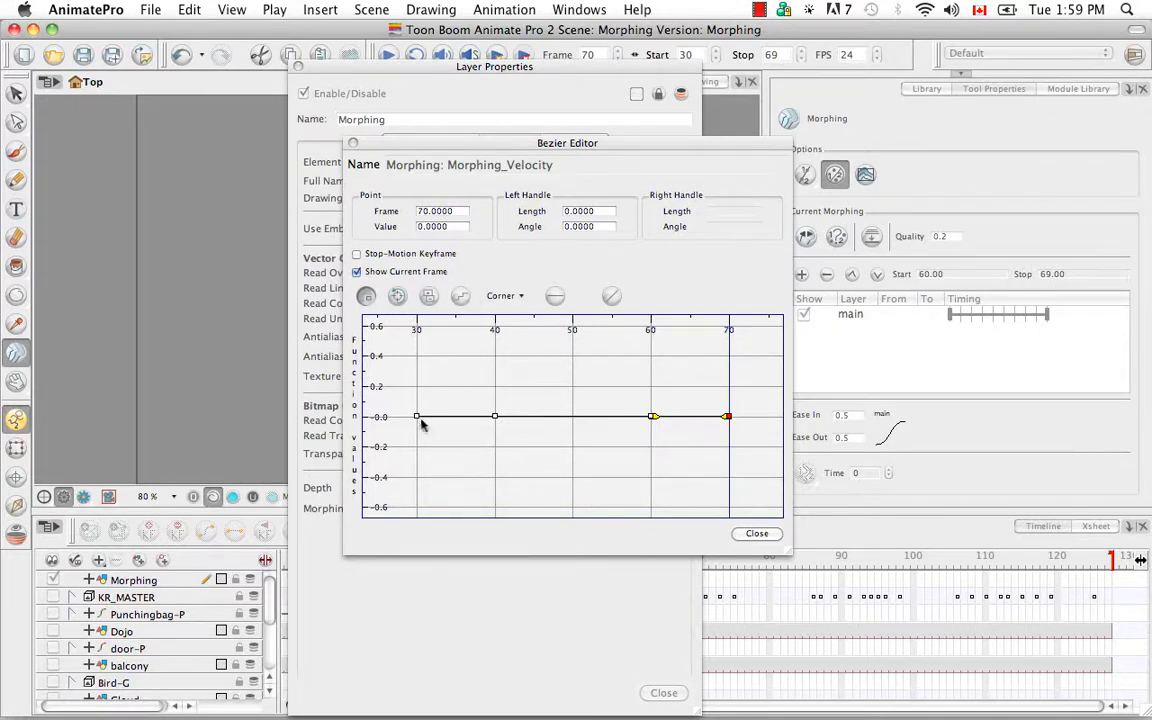
Step: Raise the frame 40 keyframe to about 0.2 and extend the handles between frames 30 and 40 horizontally into a smooth S-curve
left_click(496, 417)
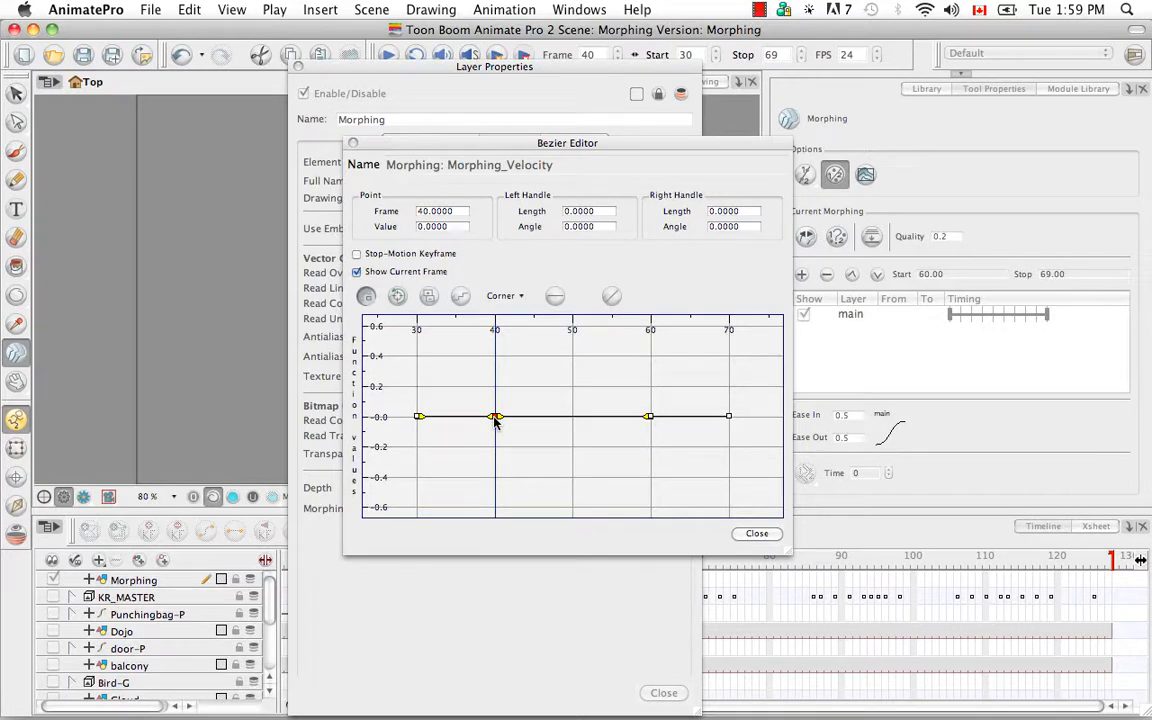
left_click_drag(496, 418, 497, 388)
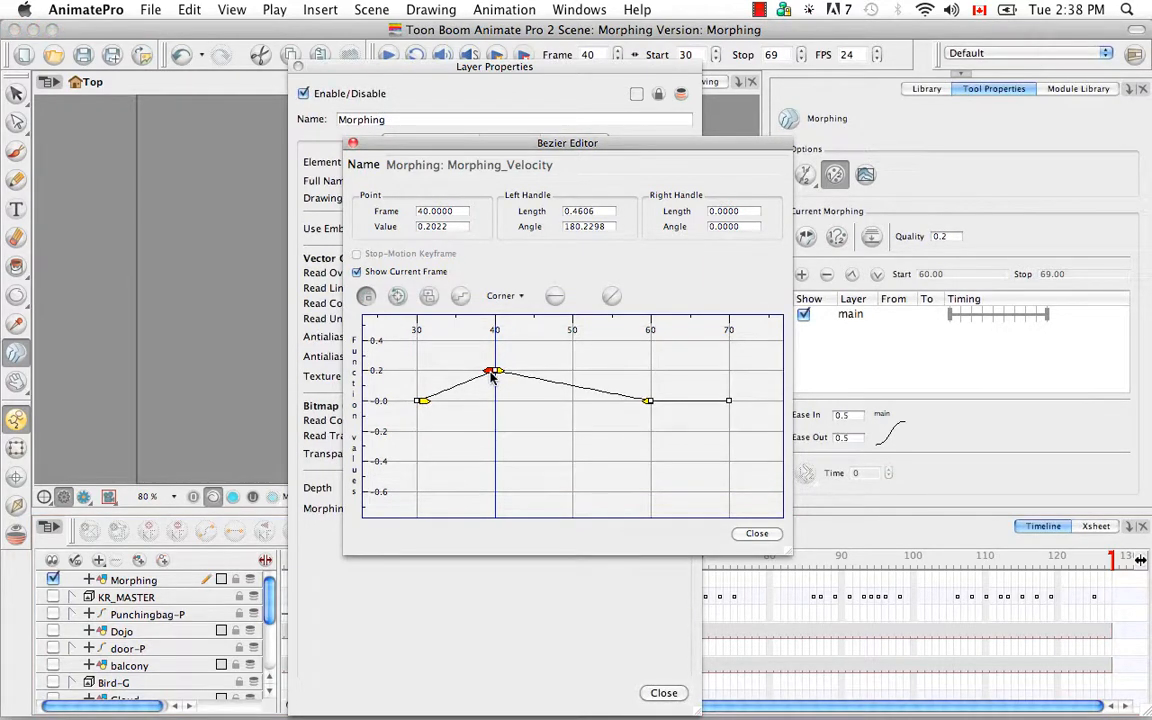
left_click_drag(470, 370, 467, 402)
left_click(421, 401)
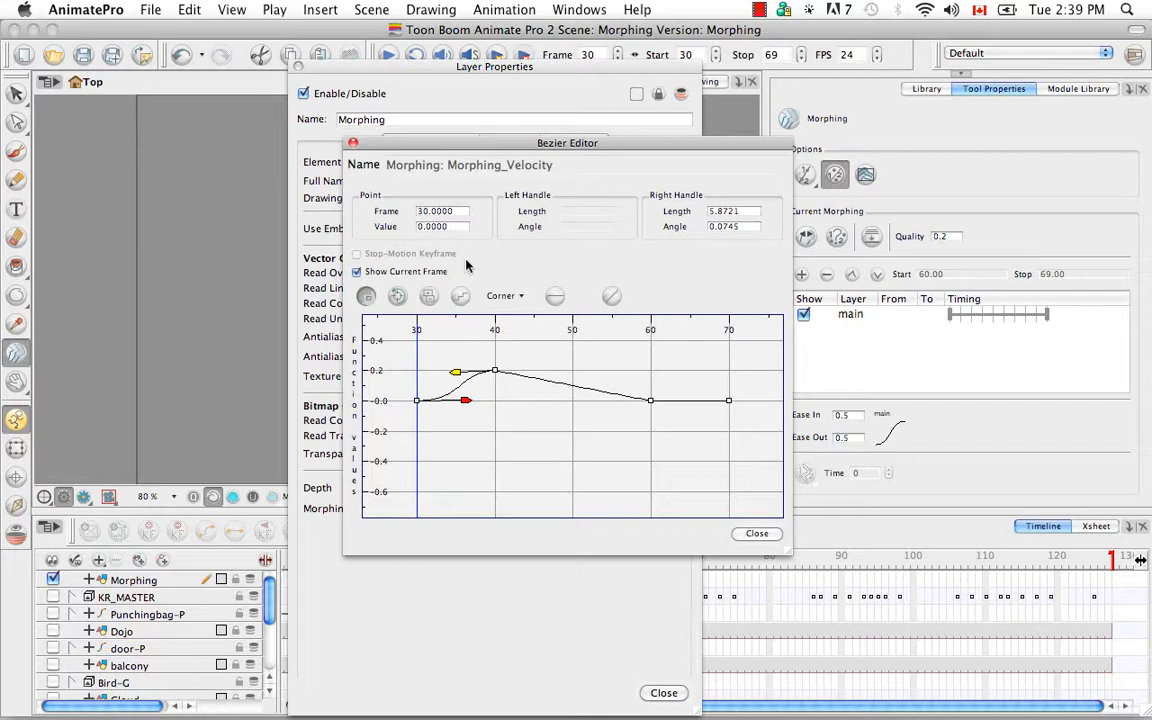
Step: Lower the frame 70 keyframe to about -0.2 and angle the frame 60 keyframe's right handle down along the curve, about 2.2 long
left_click(729, 401)
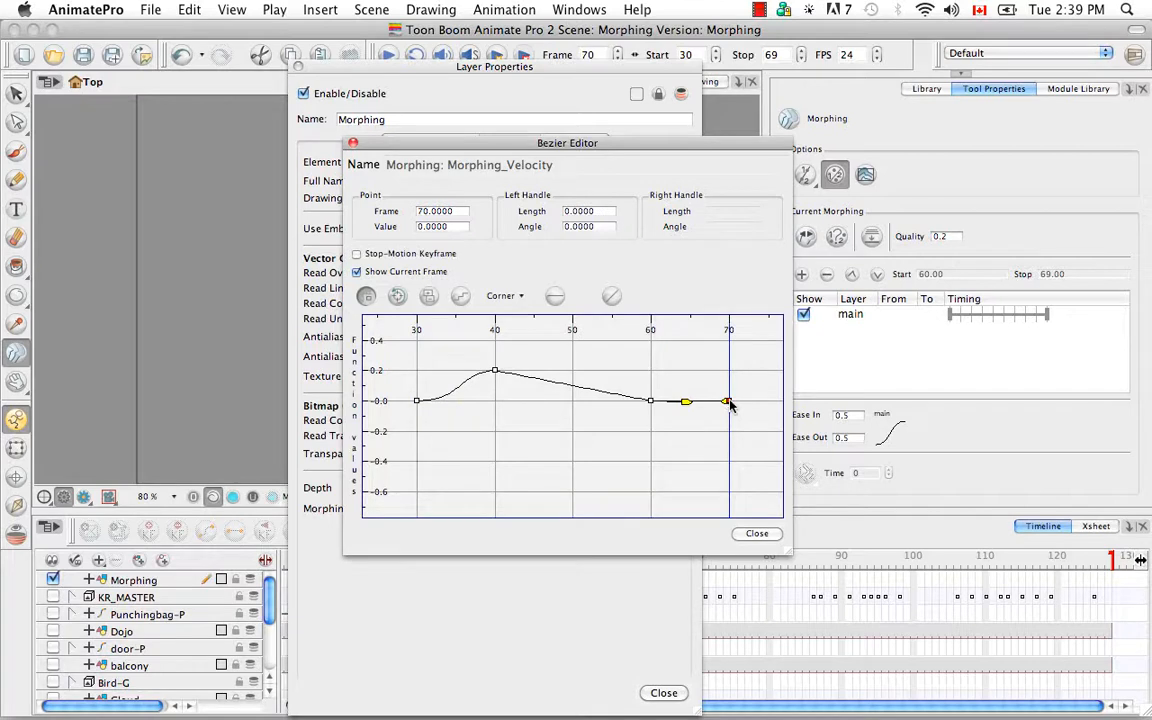
left_click_drag(729, 401, 736, 436)
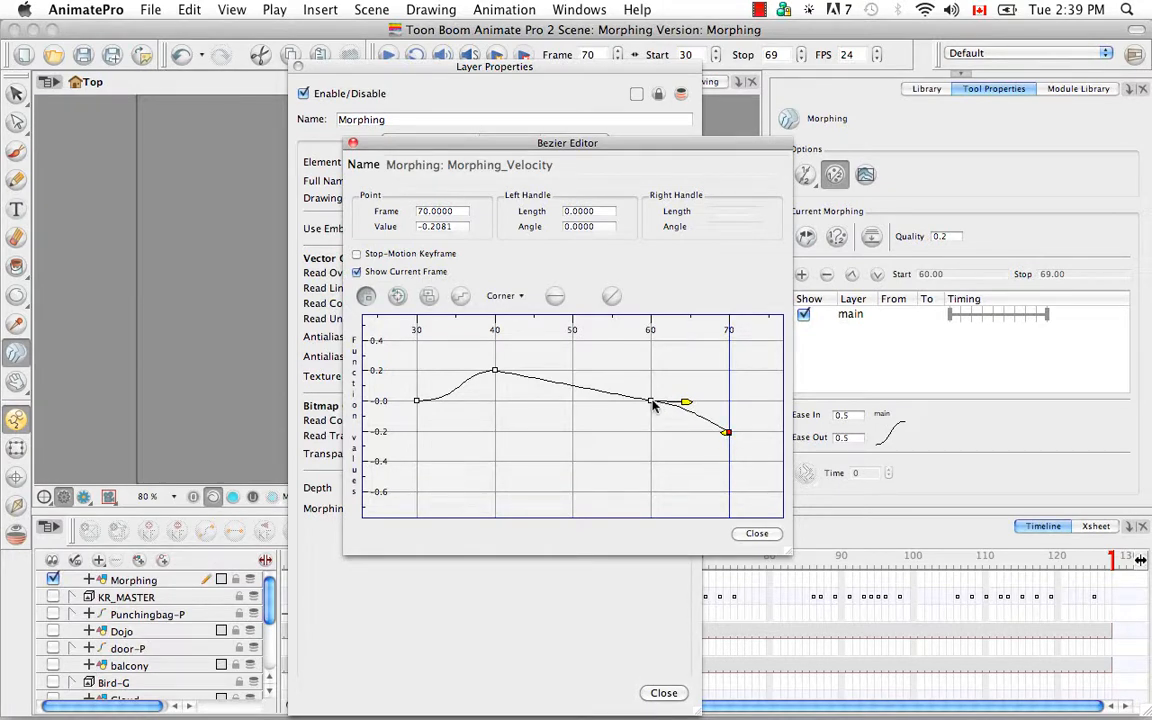
left_click_drag(687, 403, 691, 421)
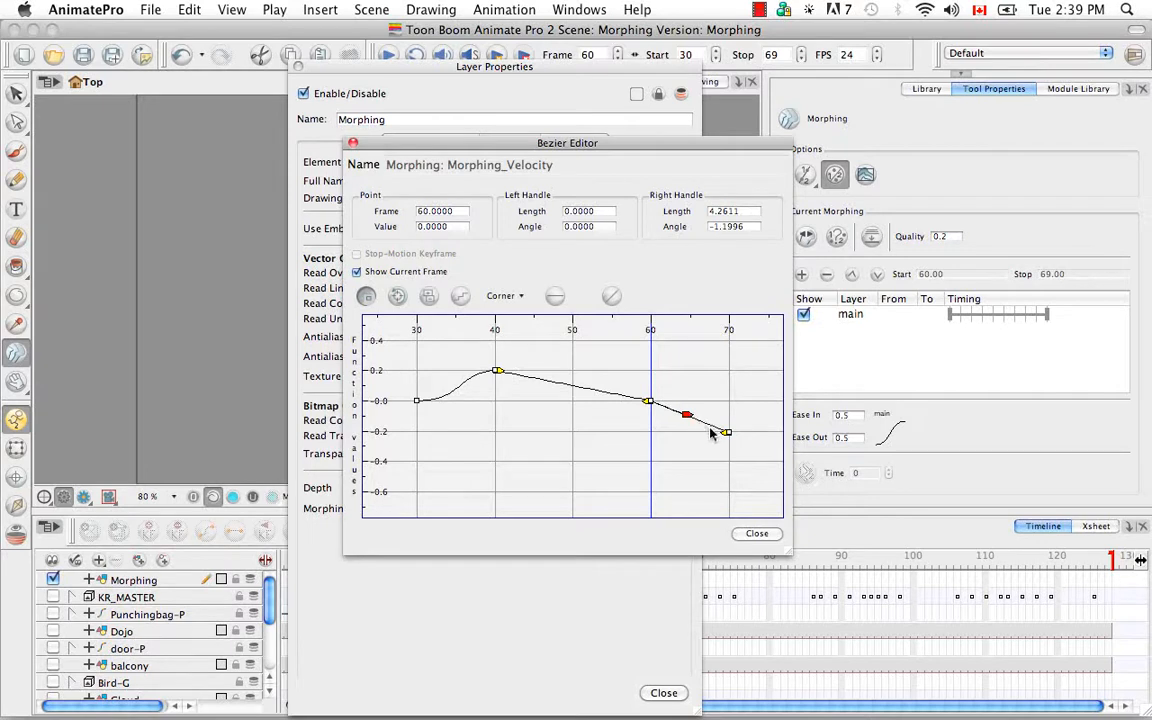
left_click_drag(688, 415, 674, 411)
Step: Apply hold values to the velocity curve from frame 60 to 70 with a step of 2, and close the editor and layer properties
left_click(460, 298)
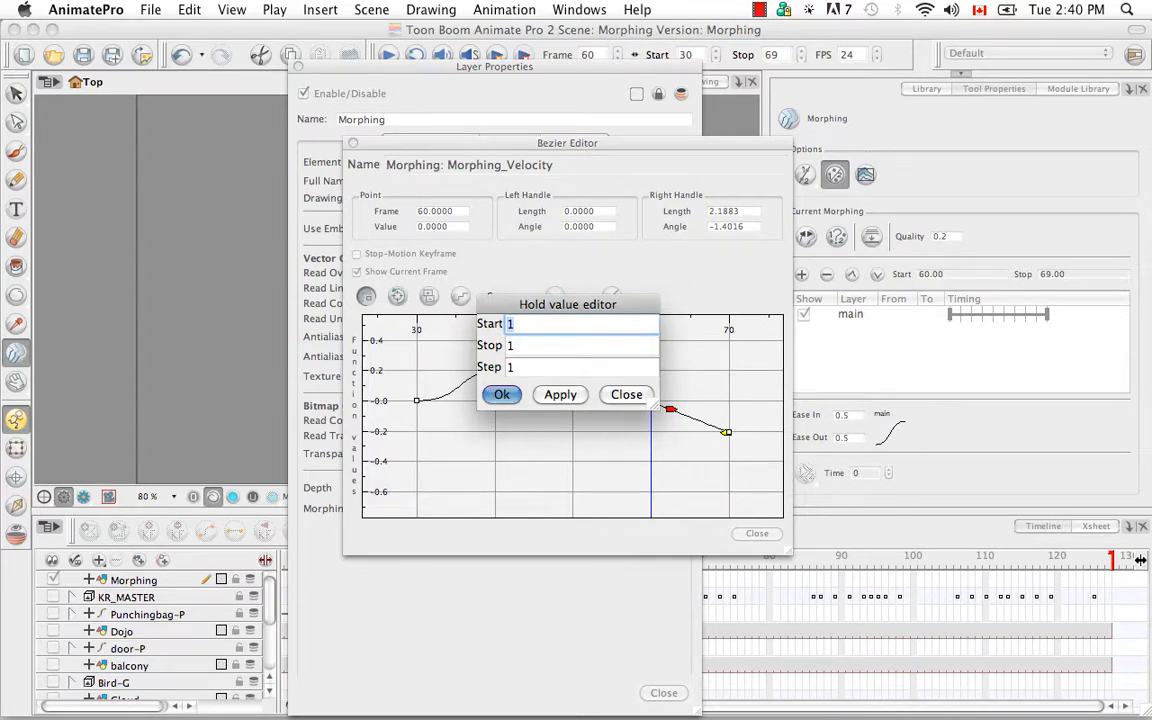
type("60")
key("Tab")
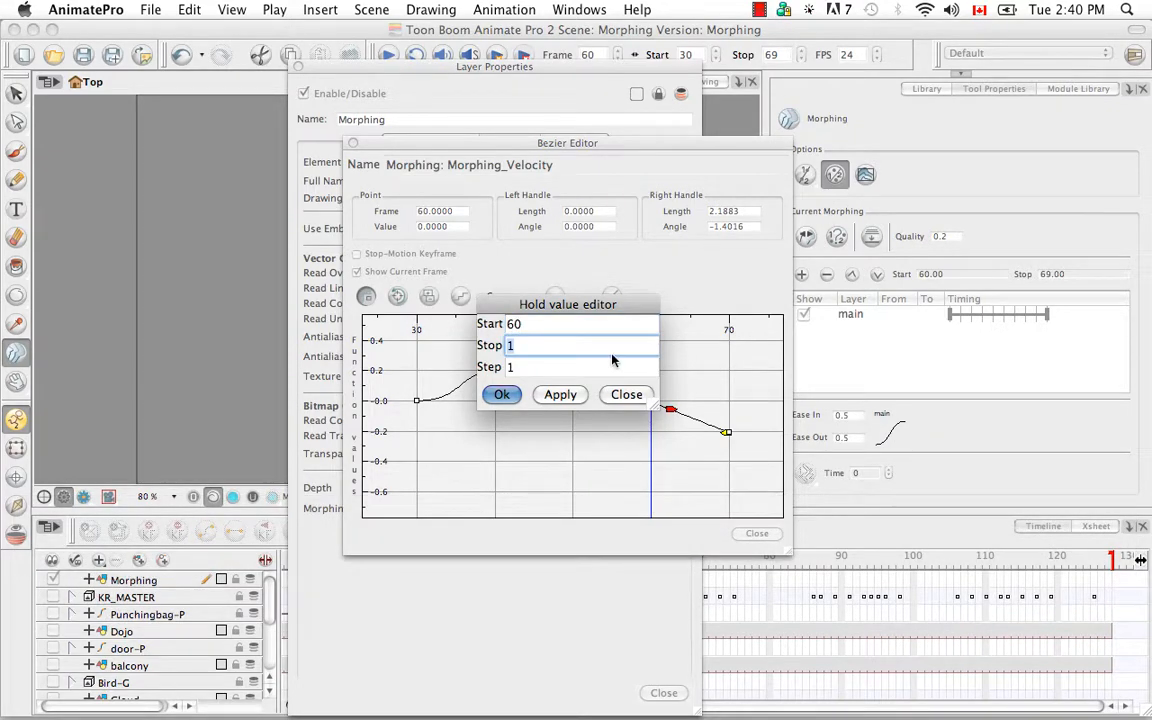
type("70")
key("Tab")
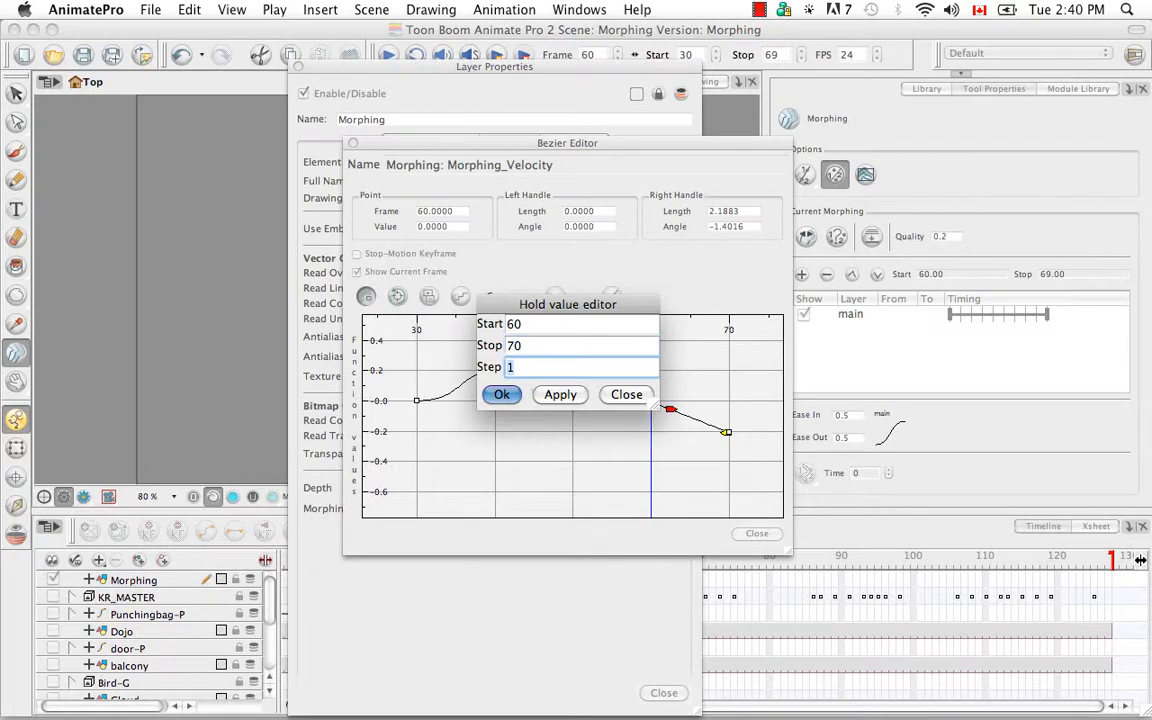
type("2")
left_click(562, 395)
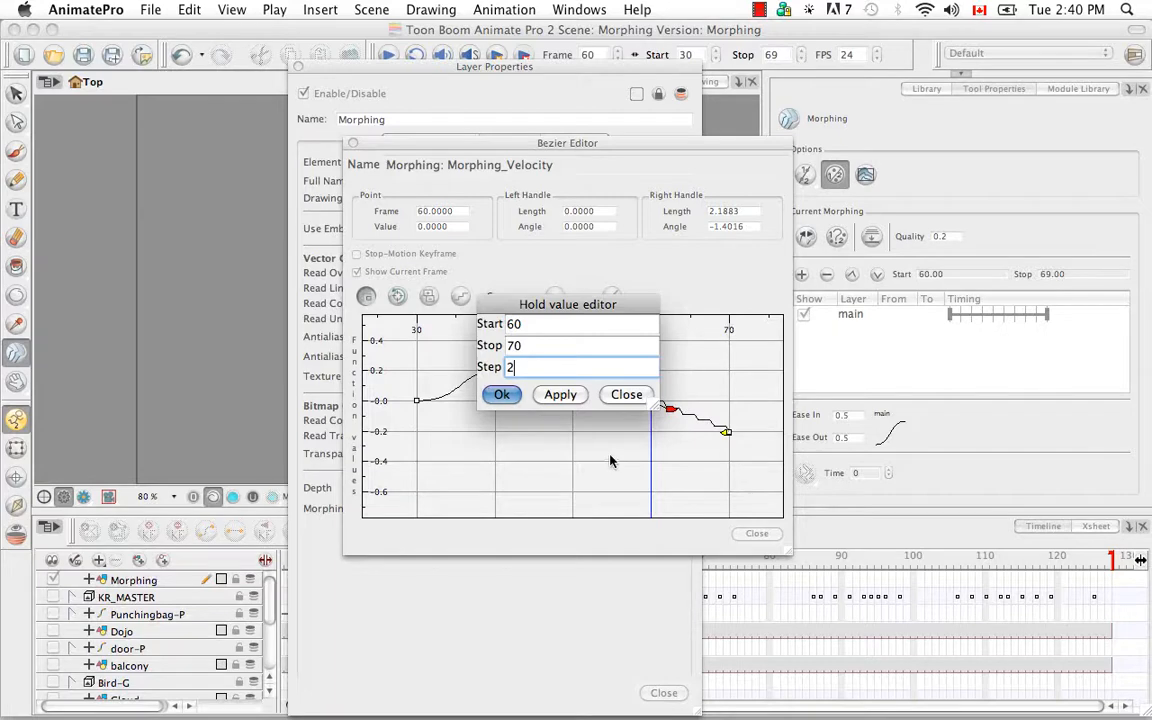
left_click(502, 395)
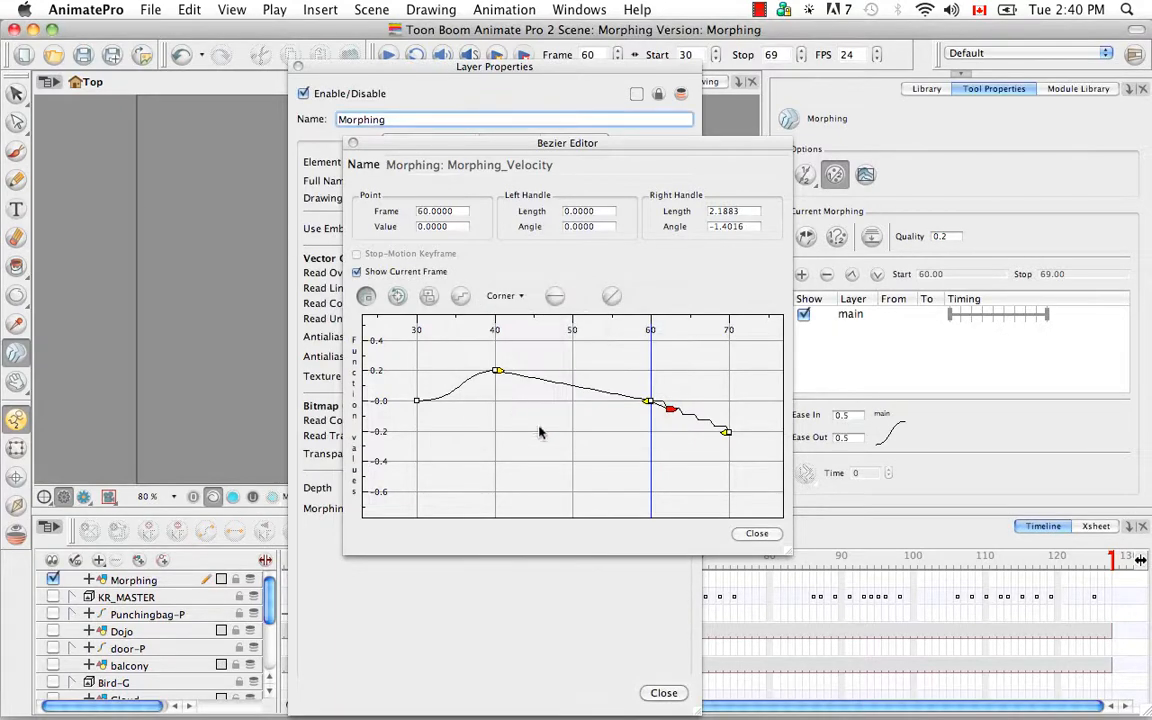
left_click(743, 538)
left_click(663, 692)
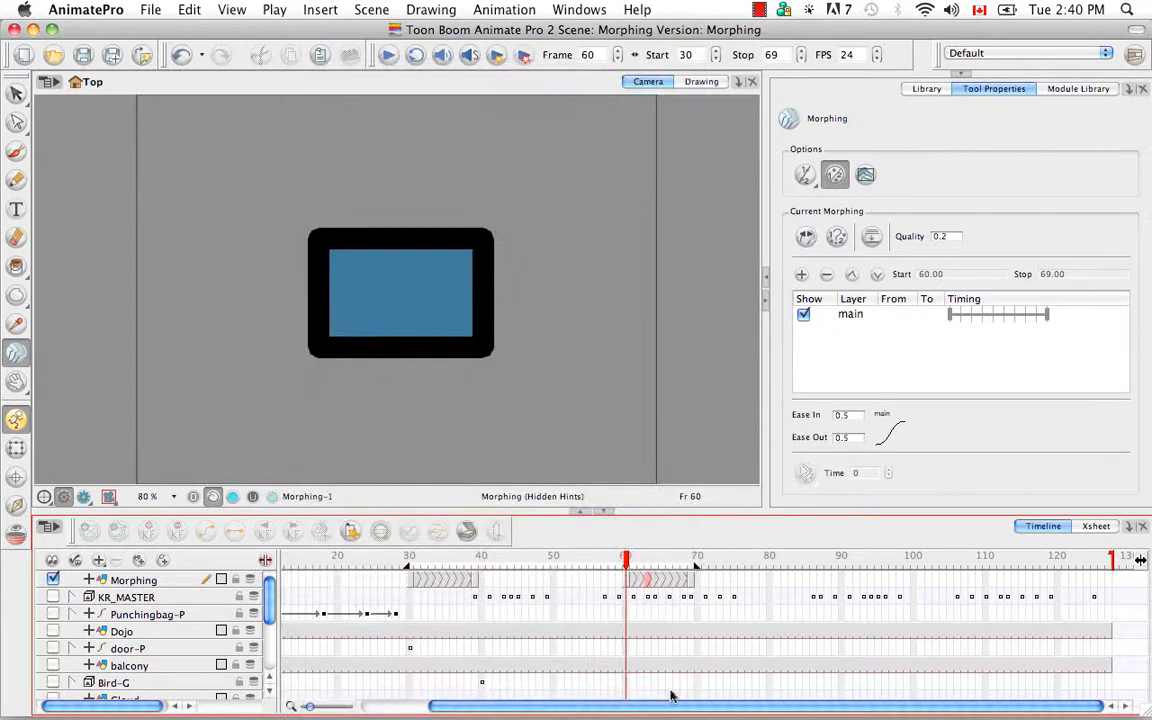
Step: Play the scene from frame 30 through 69 to review the timing of both morph sequences
left_click_drag(560, 556, 407, 540)
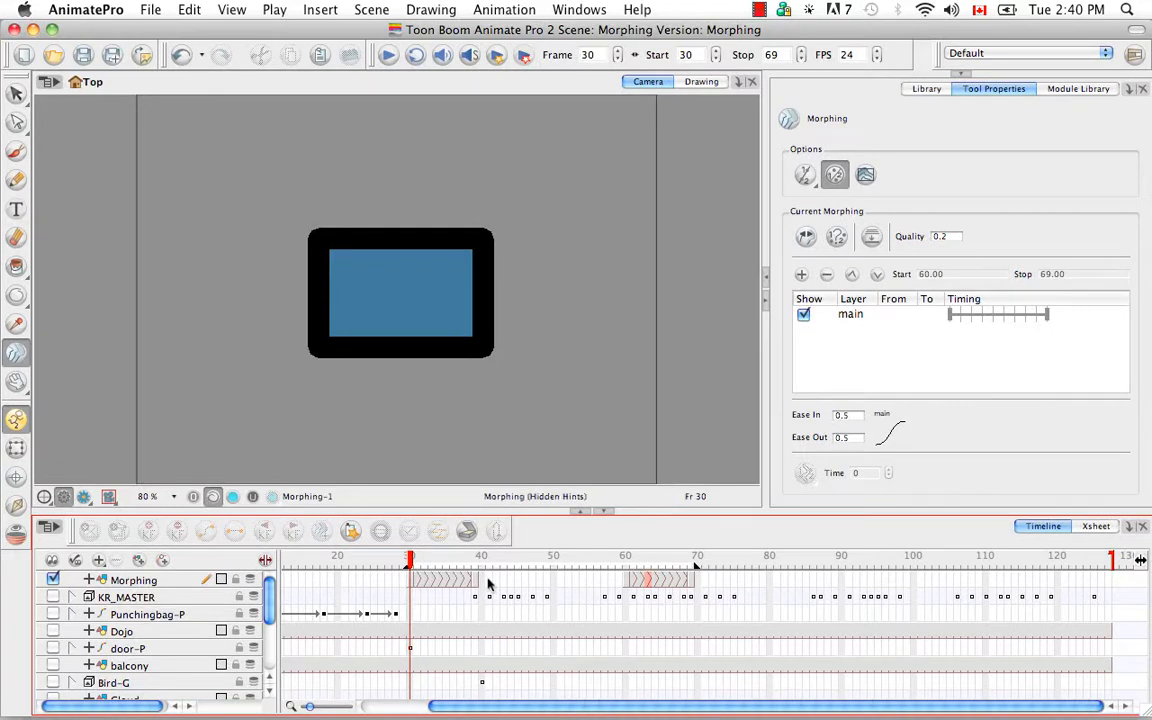
left_click(388, 56)
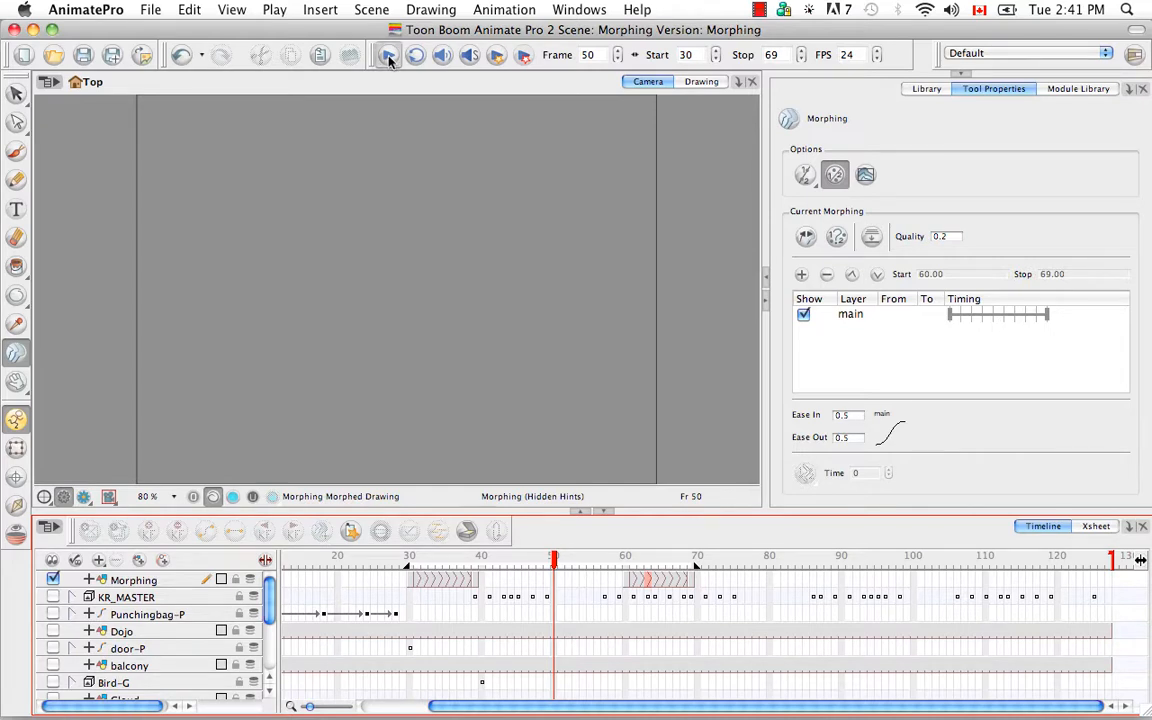
left_click(389, 57)
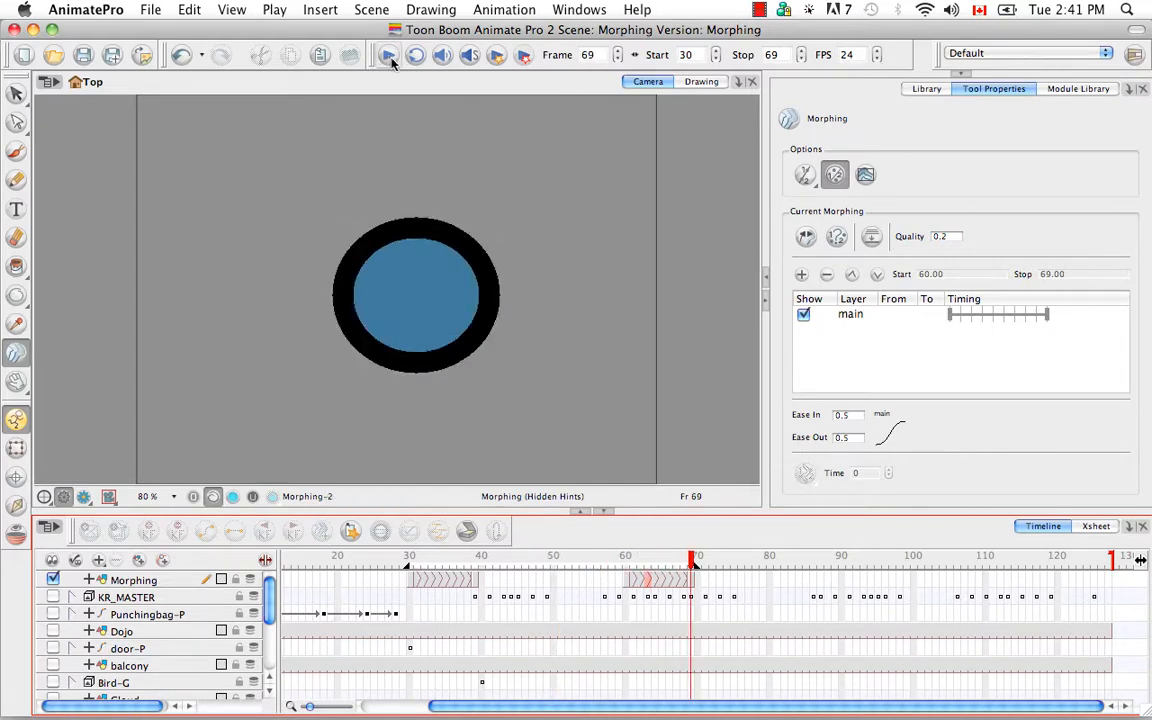
Step: Scrub the second morph sequence from frame 60 to frame 65 to examine the held drawings
left_click_drag(690, 565, 626, 565)
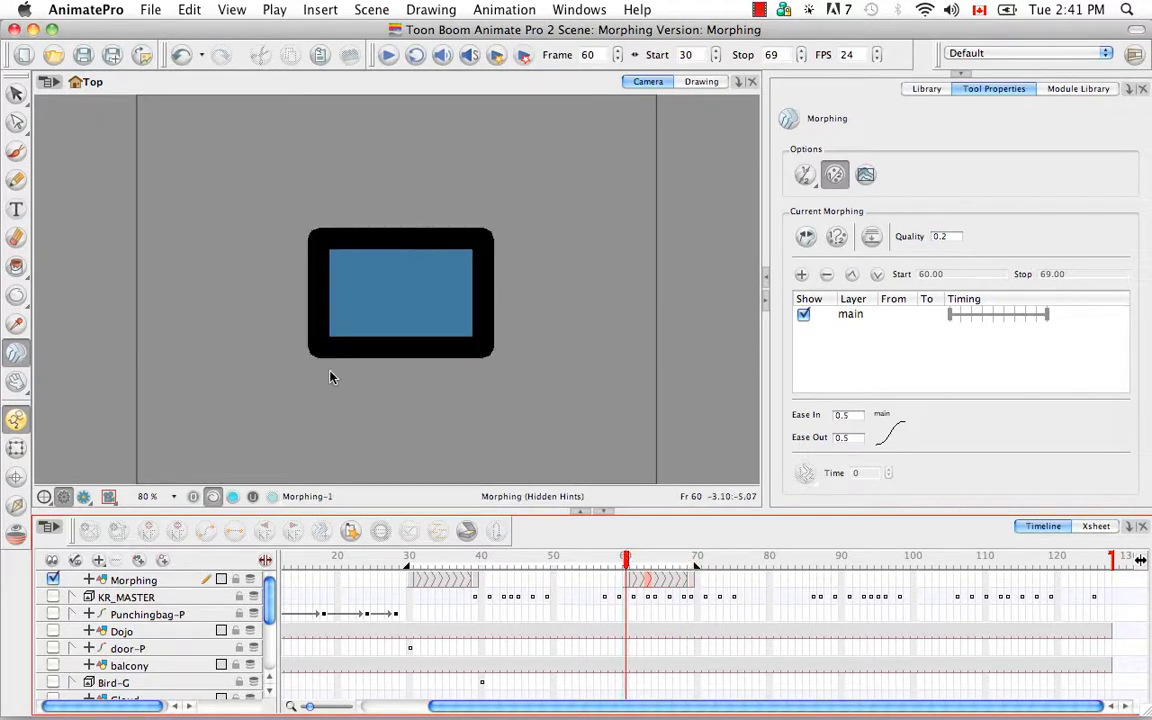
left_click(631, 563)
left_click_drag(631, 563, 663, 567)
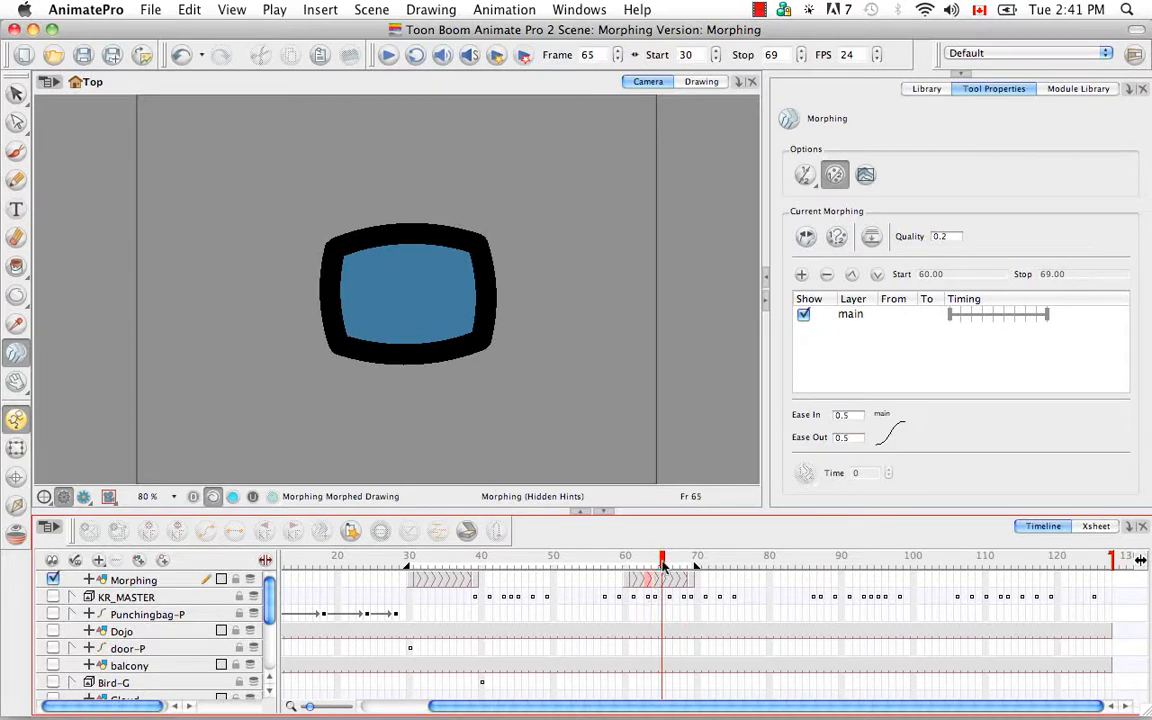